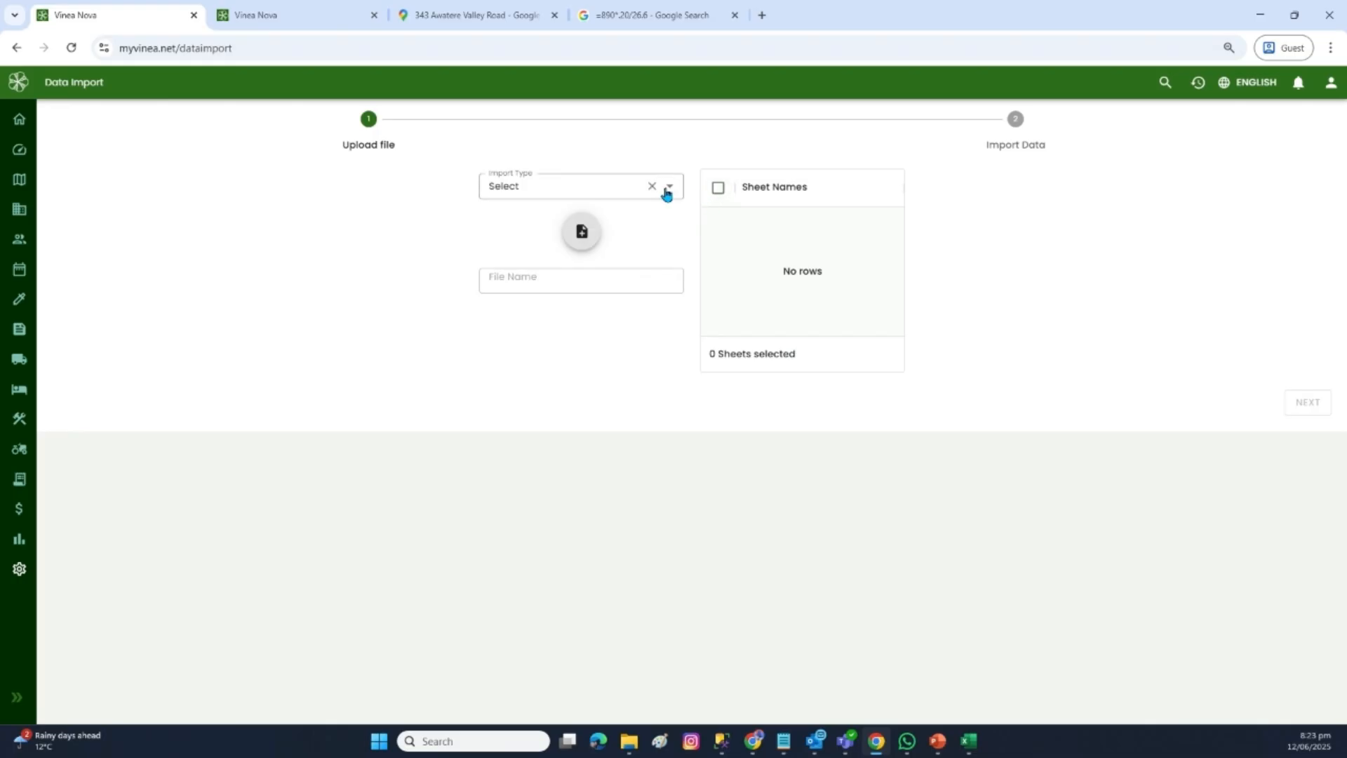
# Review the import types available for data import without choosing one
pyautogui.click(672, 188)
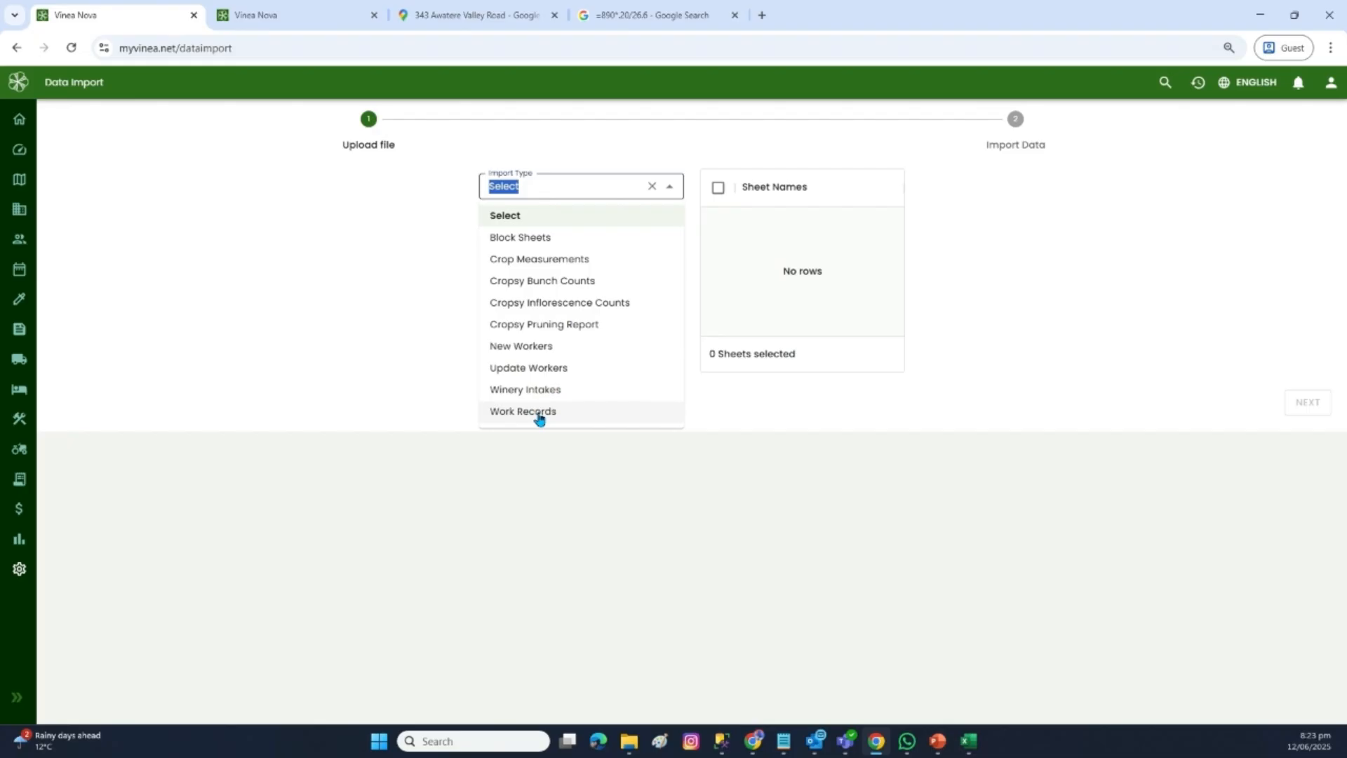
pyautogui.click(542, 325)
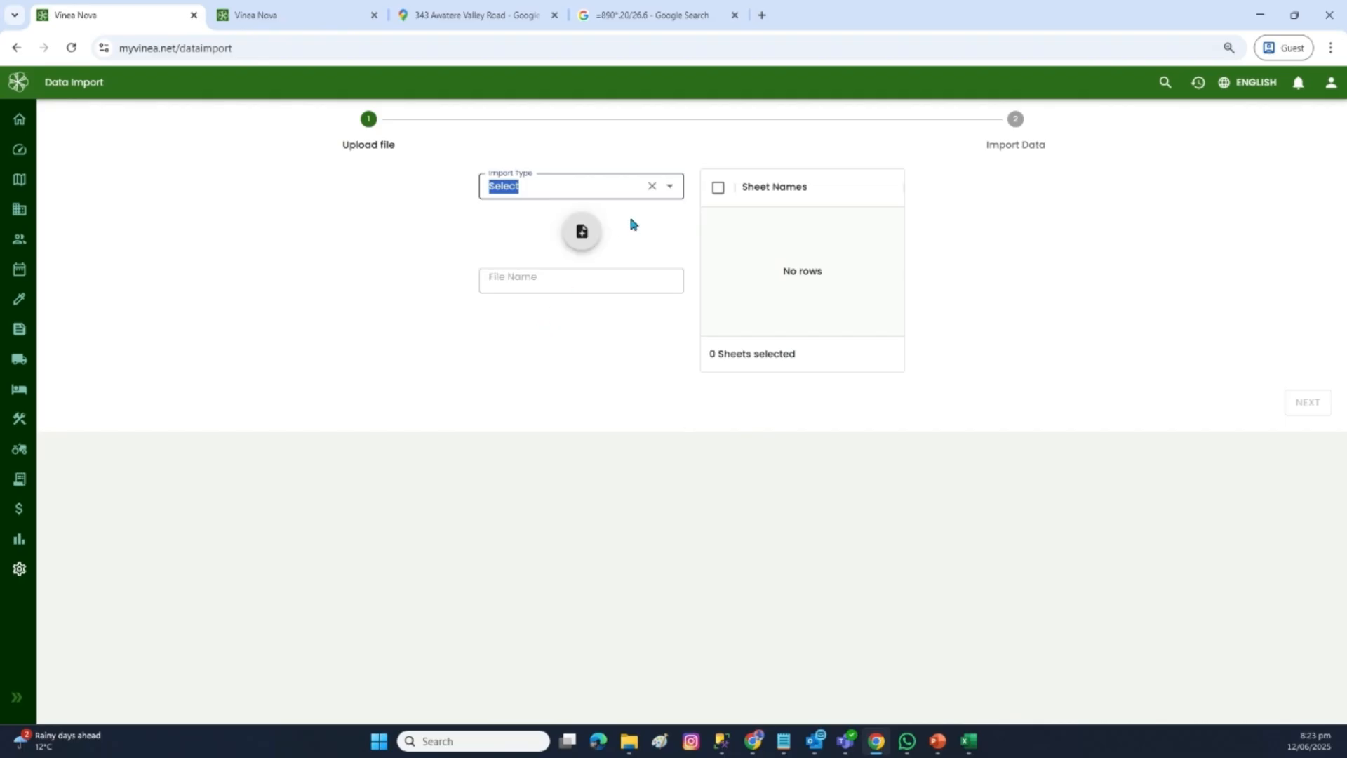
pyautogui.click(670, 189)
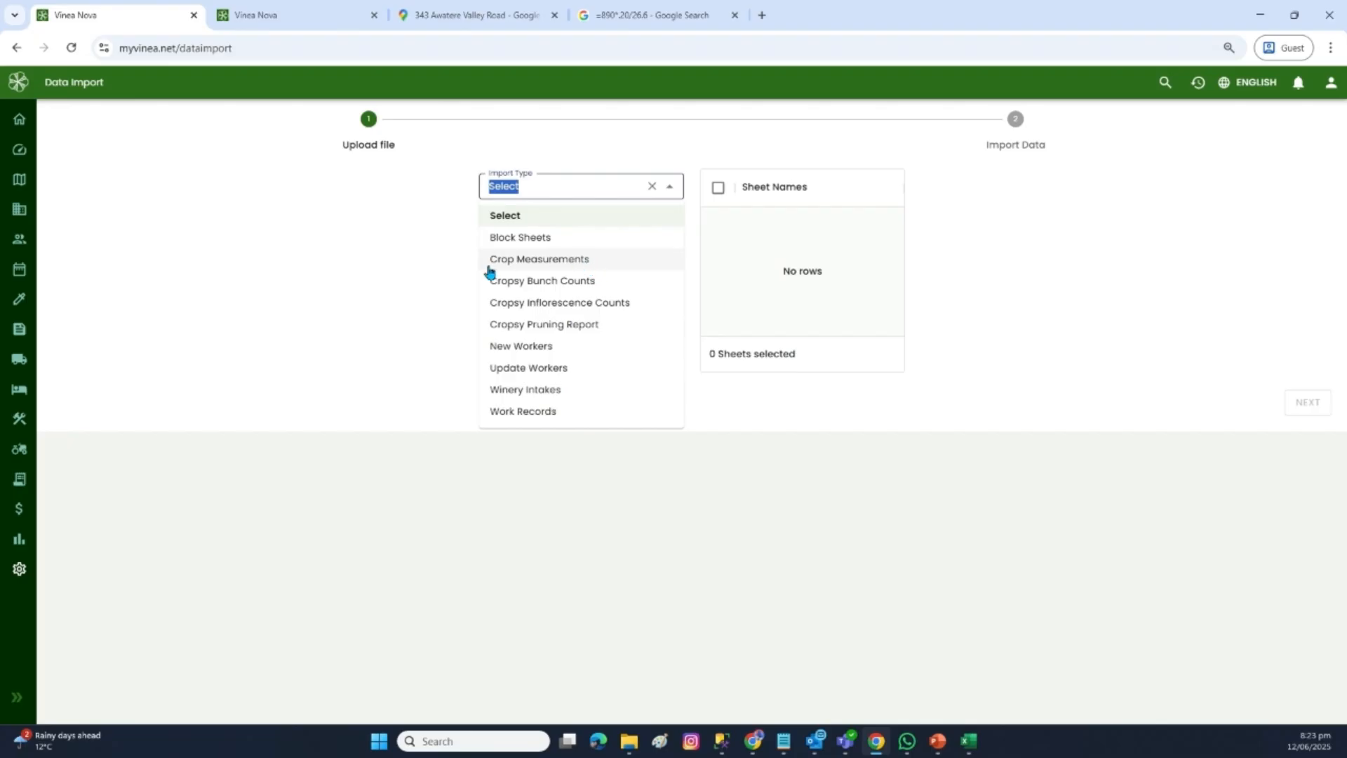
pyautogui.click(414, 292)
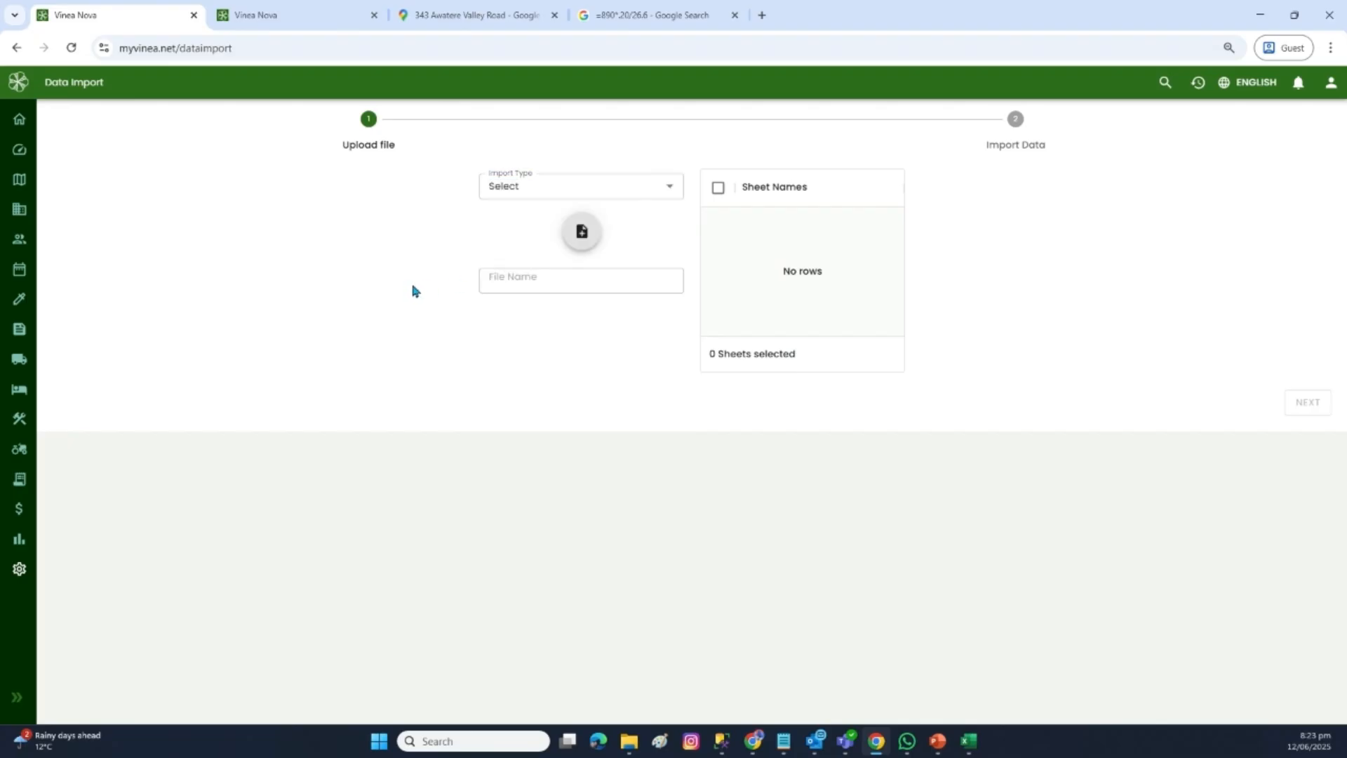
# Search the reports for "template" and generate the Import Work Records Template in Excel 2007+ format
pyautogui.click(20, 543)
pyautogui.click(115, 167)
pyautogui.write('template')
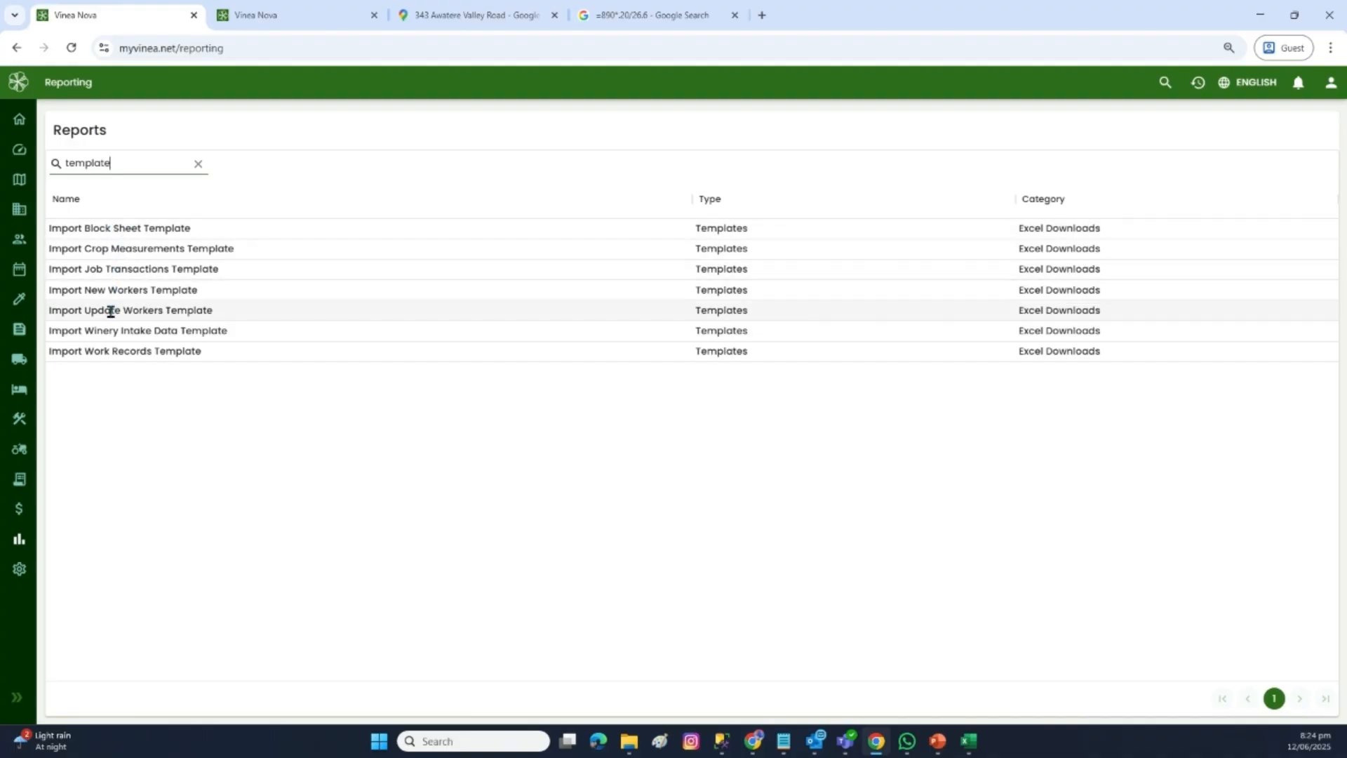
pyautogui.click(117, 353)
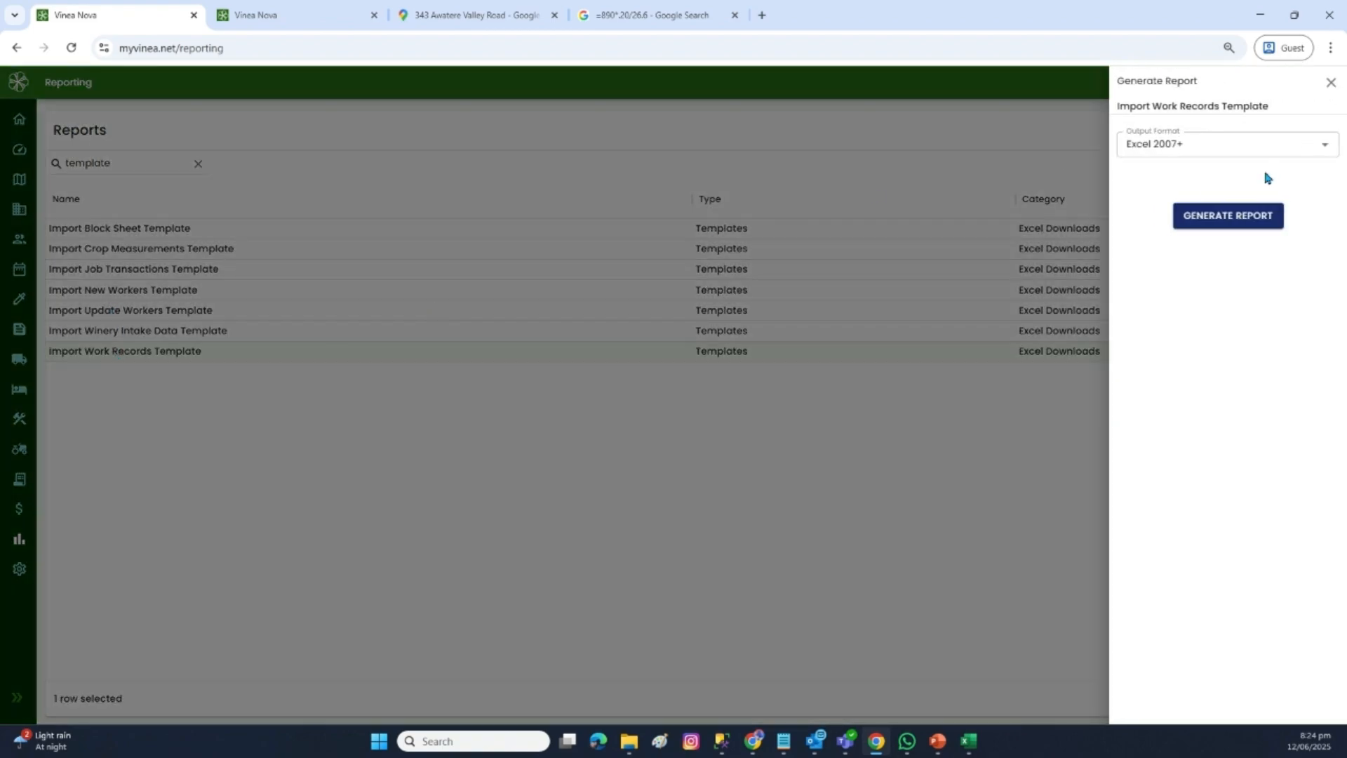
pyautogui.click(1222, 219)
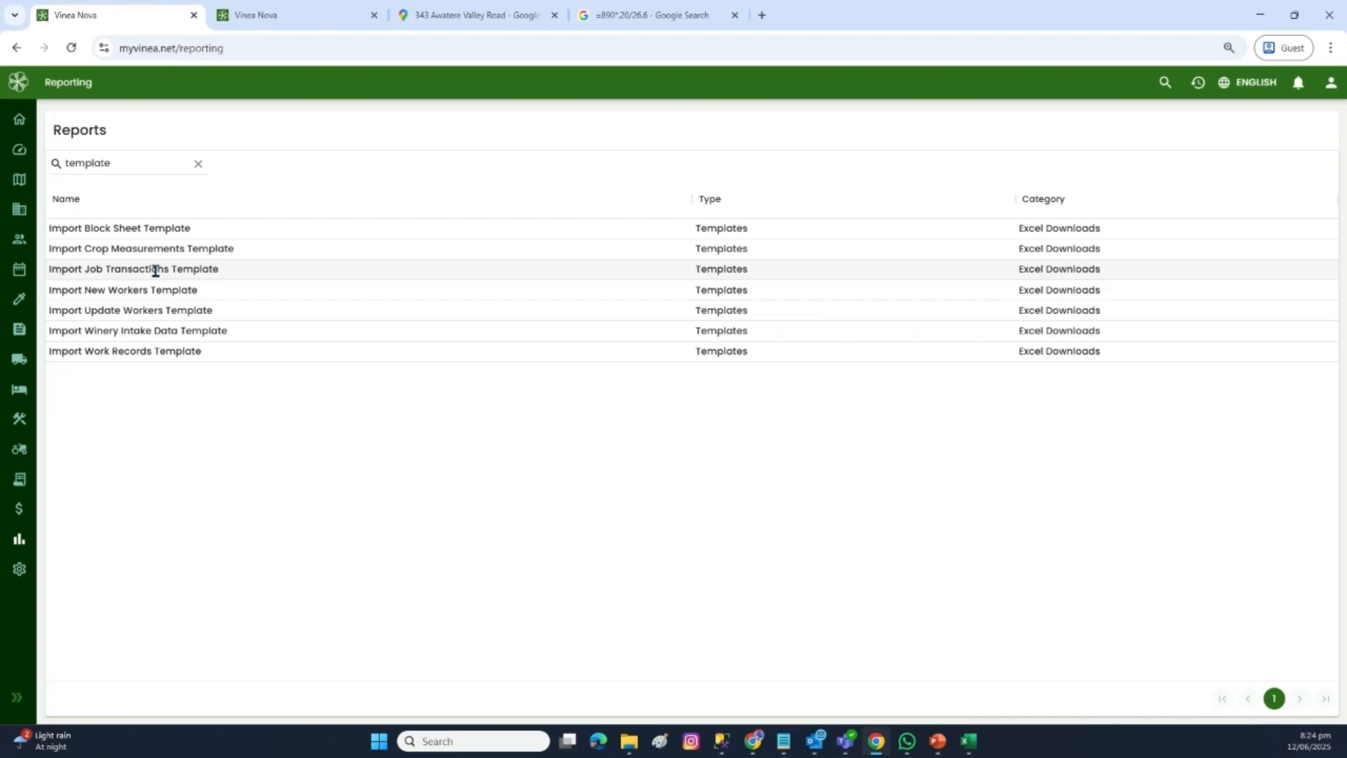
# Generate the Import Update Workers Template report, view its sample columns and close it
pyautogui.click(145, 307)
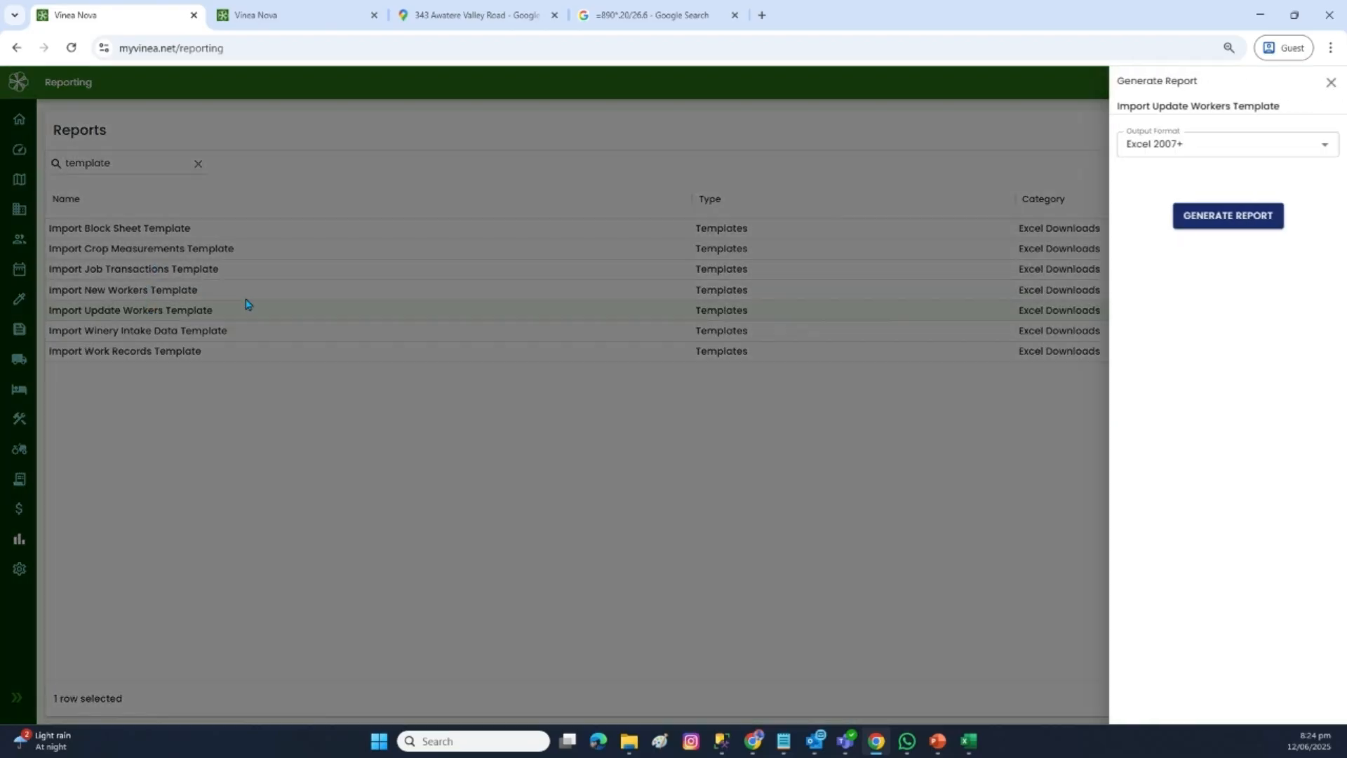
pyautogui.click(1229, 216)
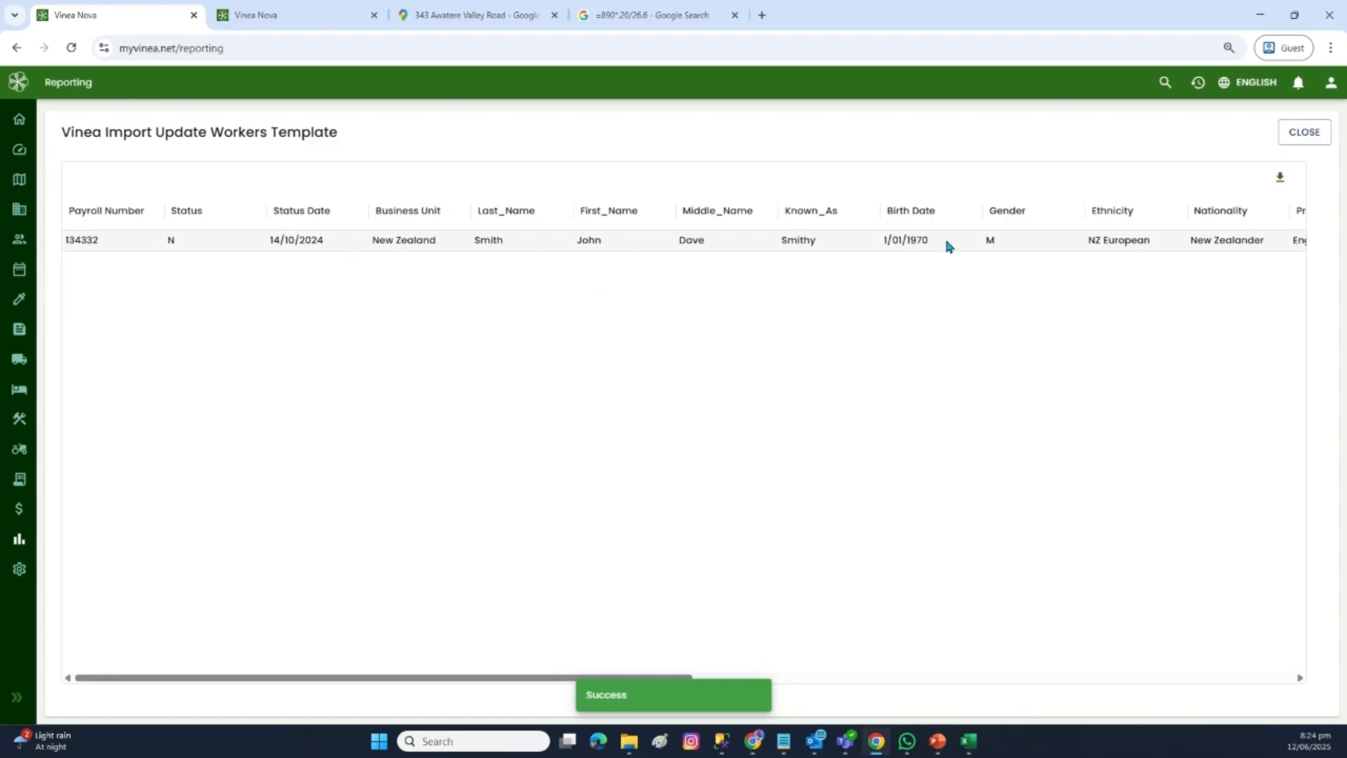
pyautogui.click(1305, 132)
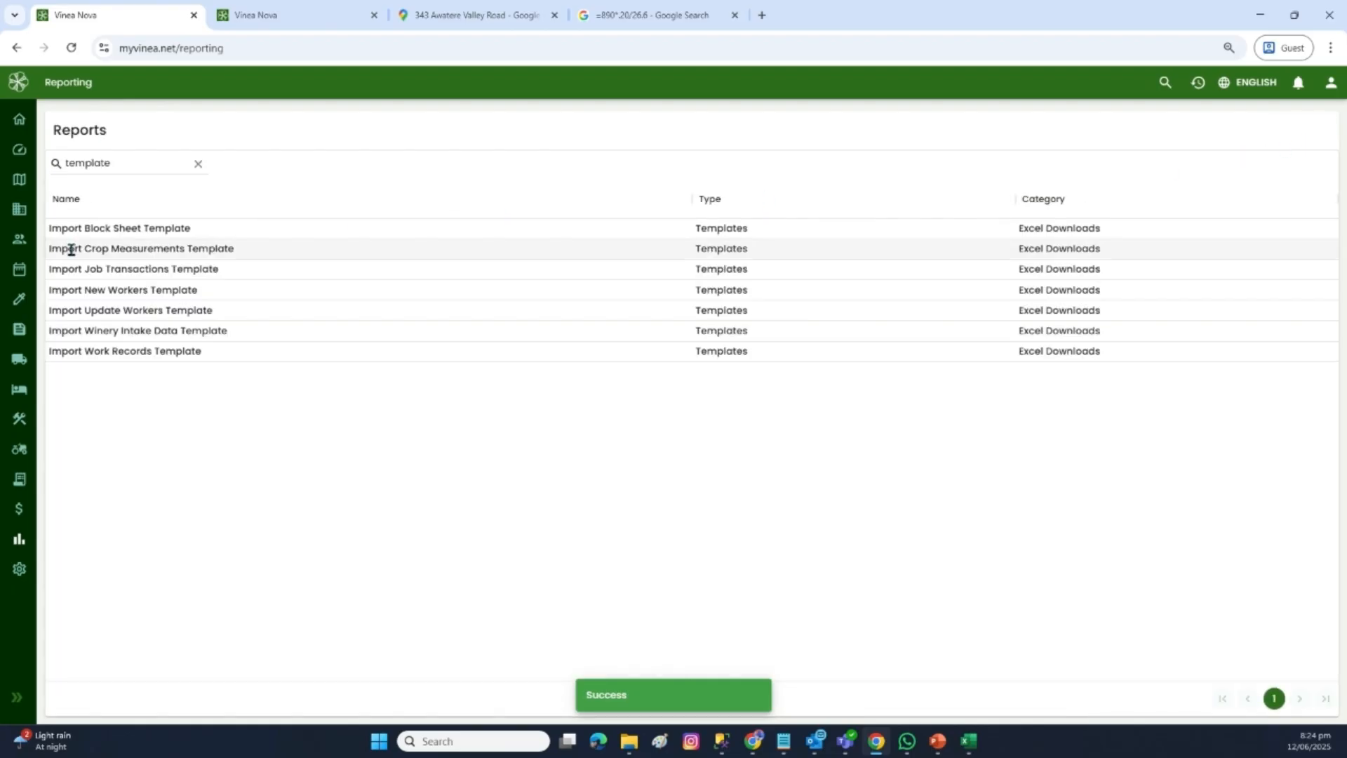
# Generate the Import Block Sheet Template and download it as Excel to Downloads as Vinea Nova (2).xlsx
pyautogui.click(129, 229)
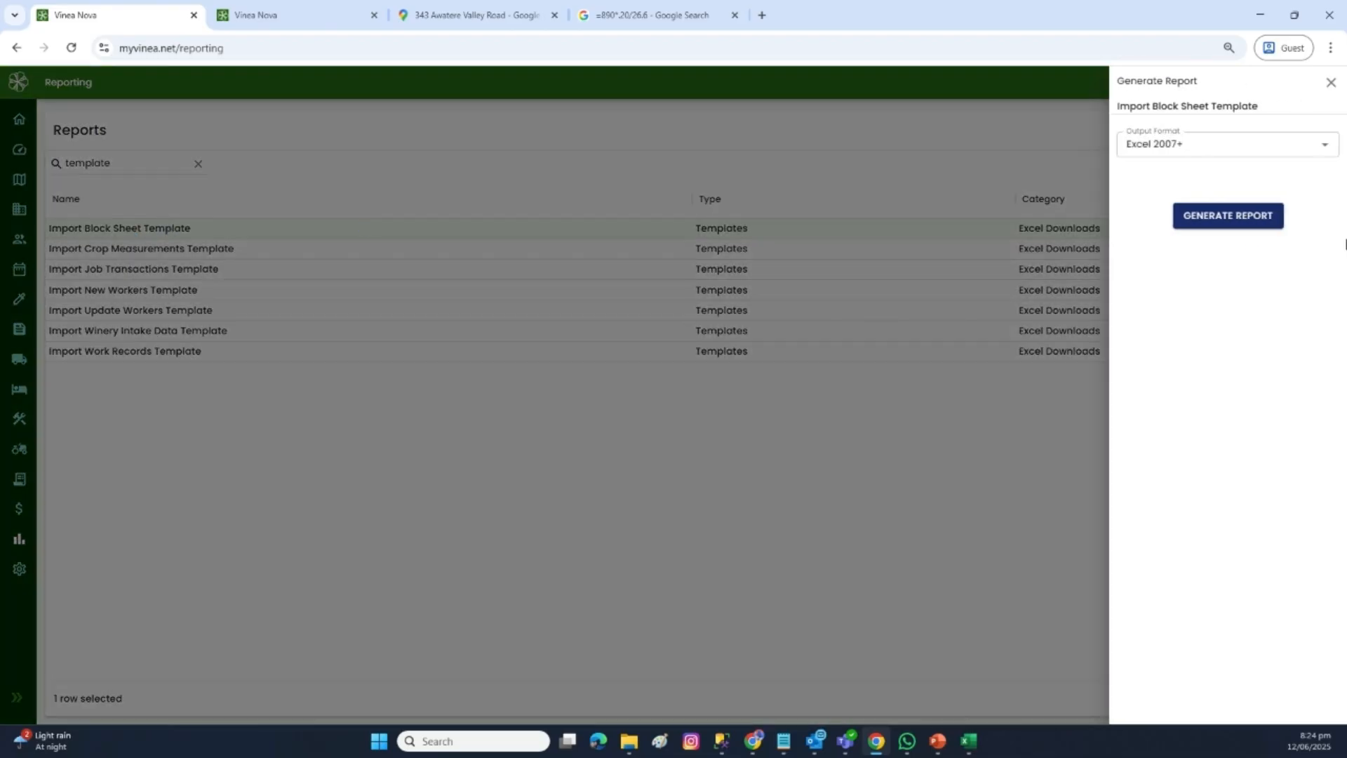
pyautogui.click(1256, 217)
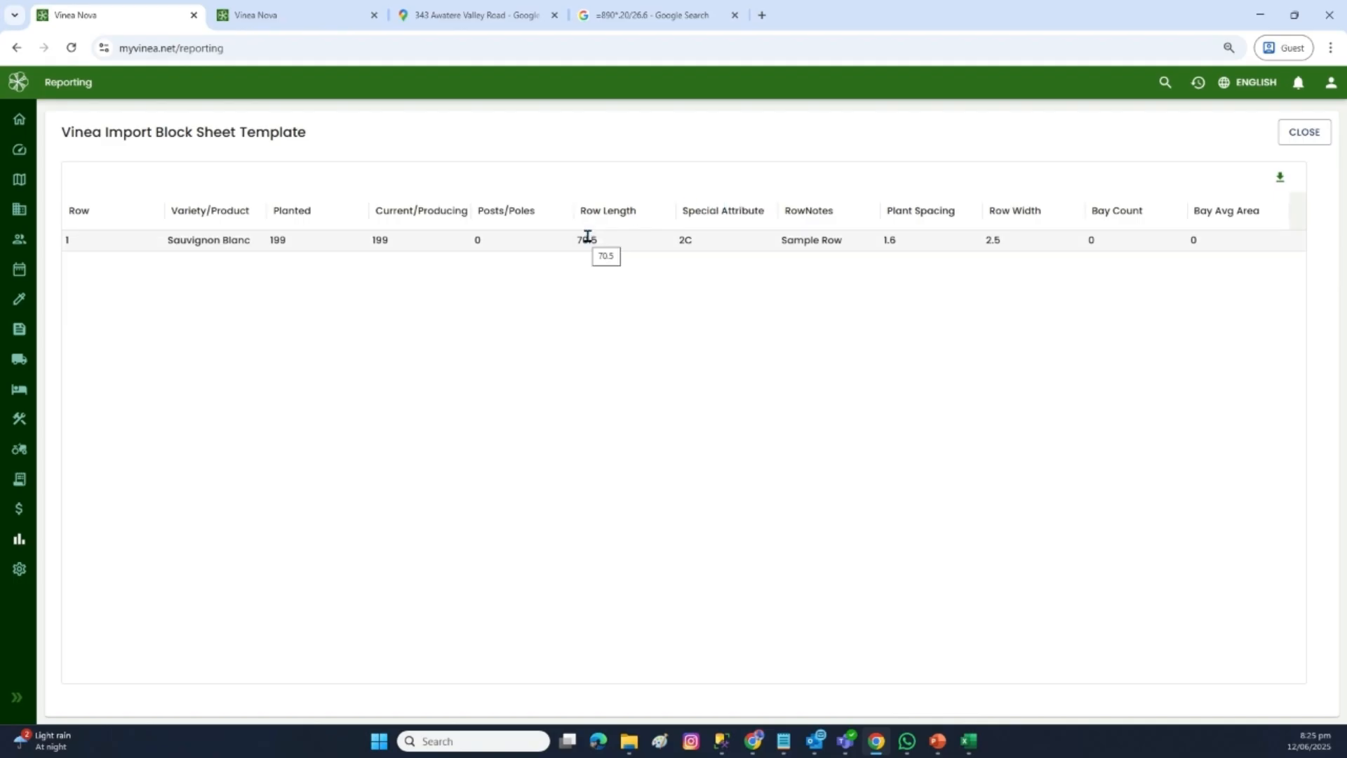
pyautogui.click(1284, 181)
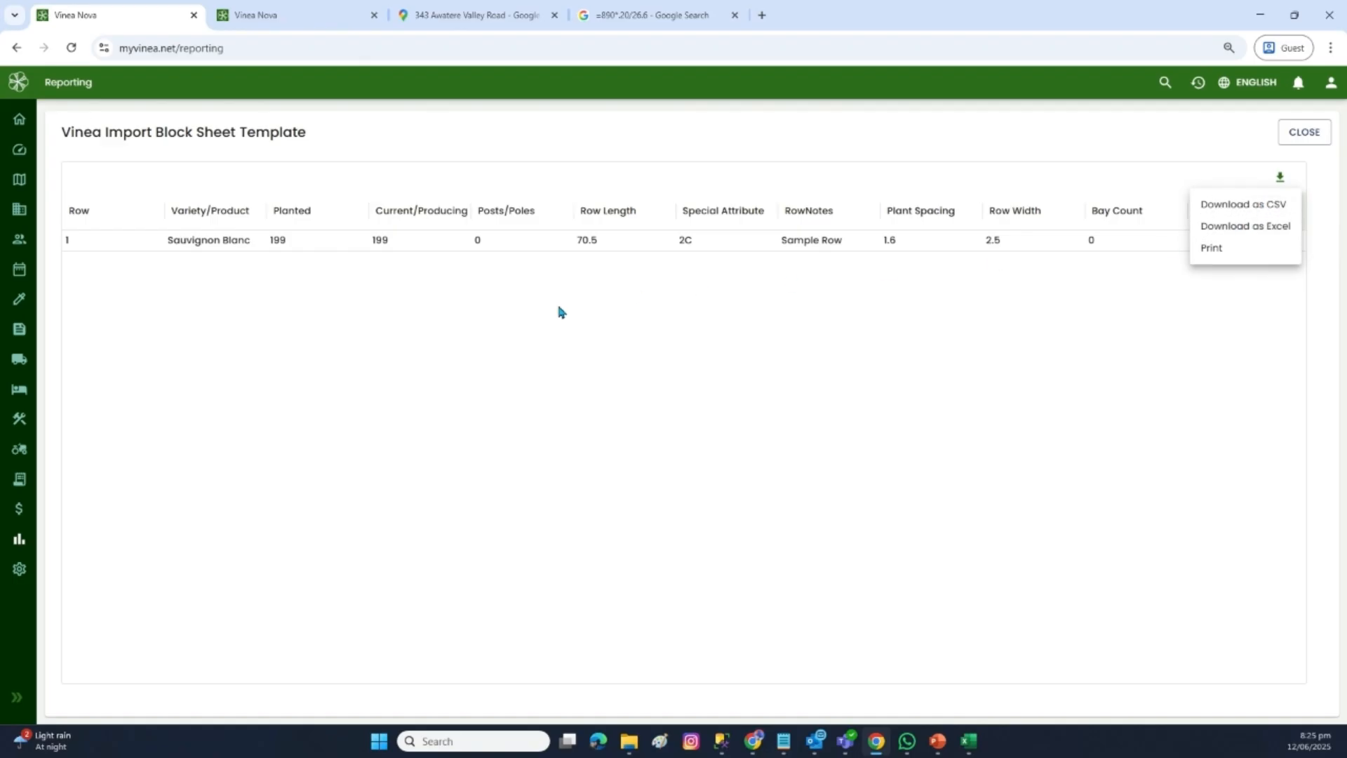
pyautogui.click(1246, 226)
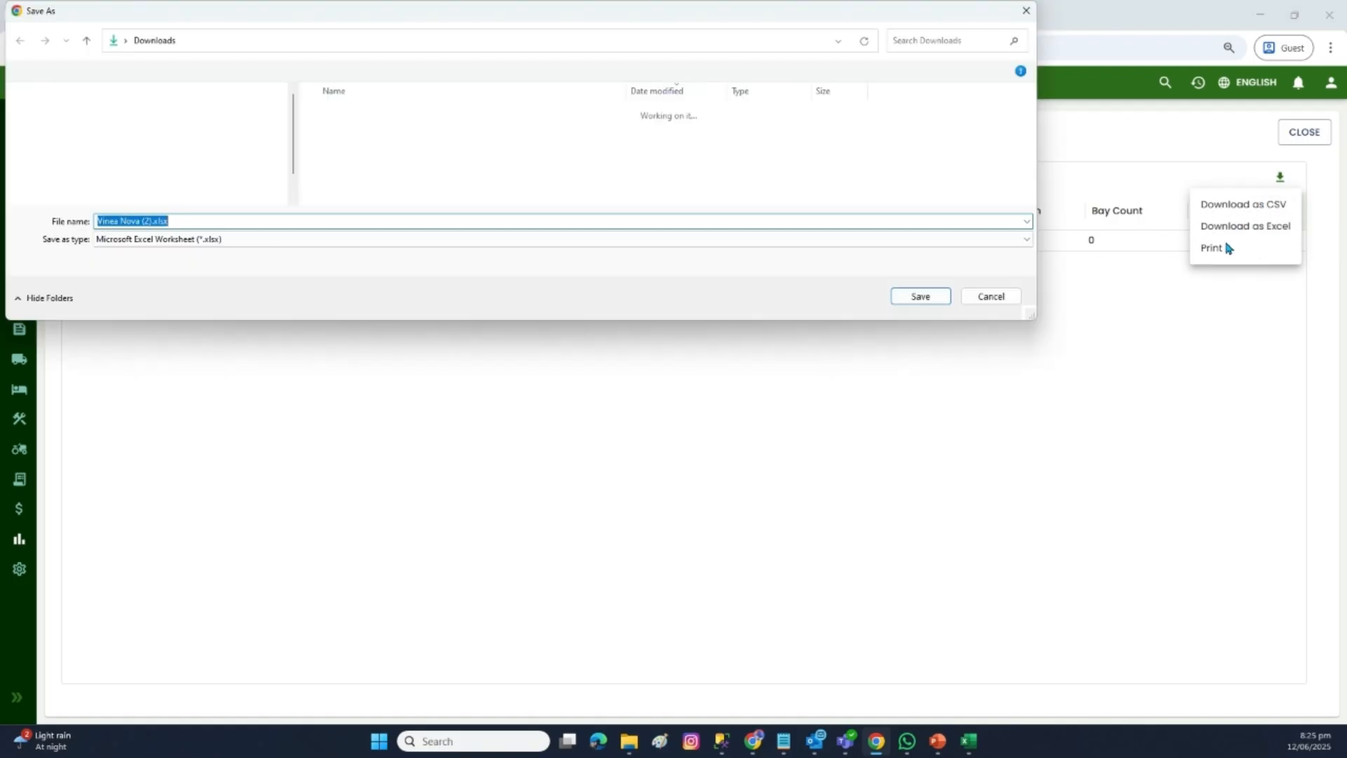
pyautogui.click(919, 297)
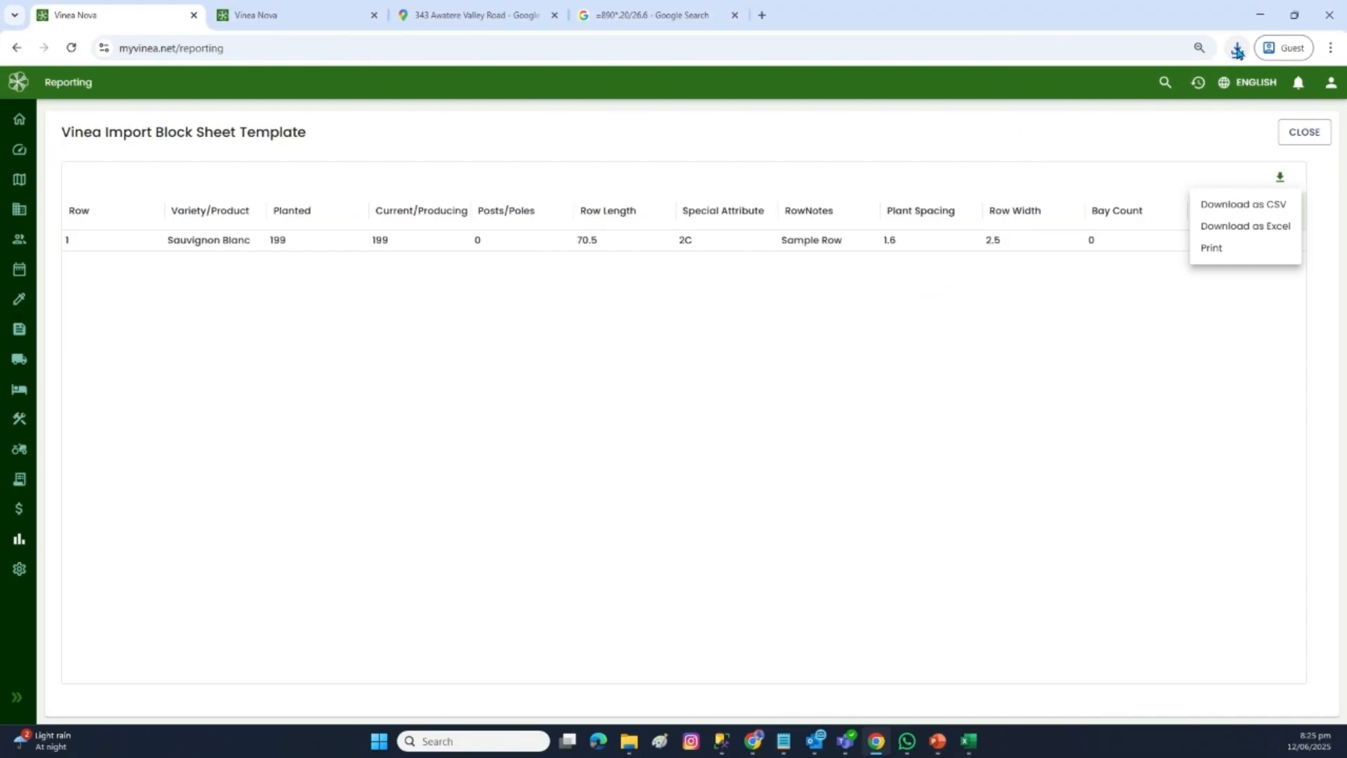
# Open the downloaded Vinea Nova (2).xlsx in Excel to view the block sheet columns, and close it
pyautogui.click(1238, 51)
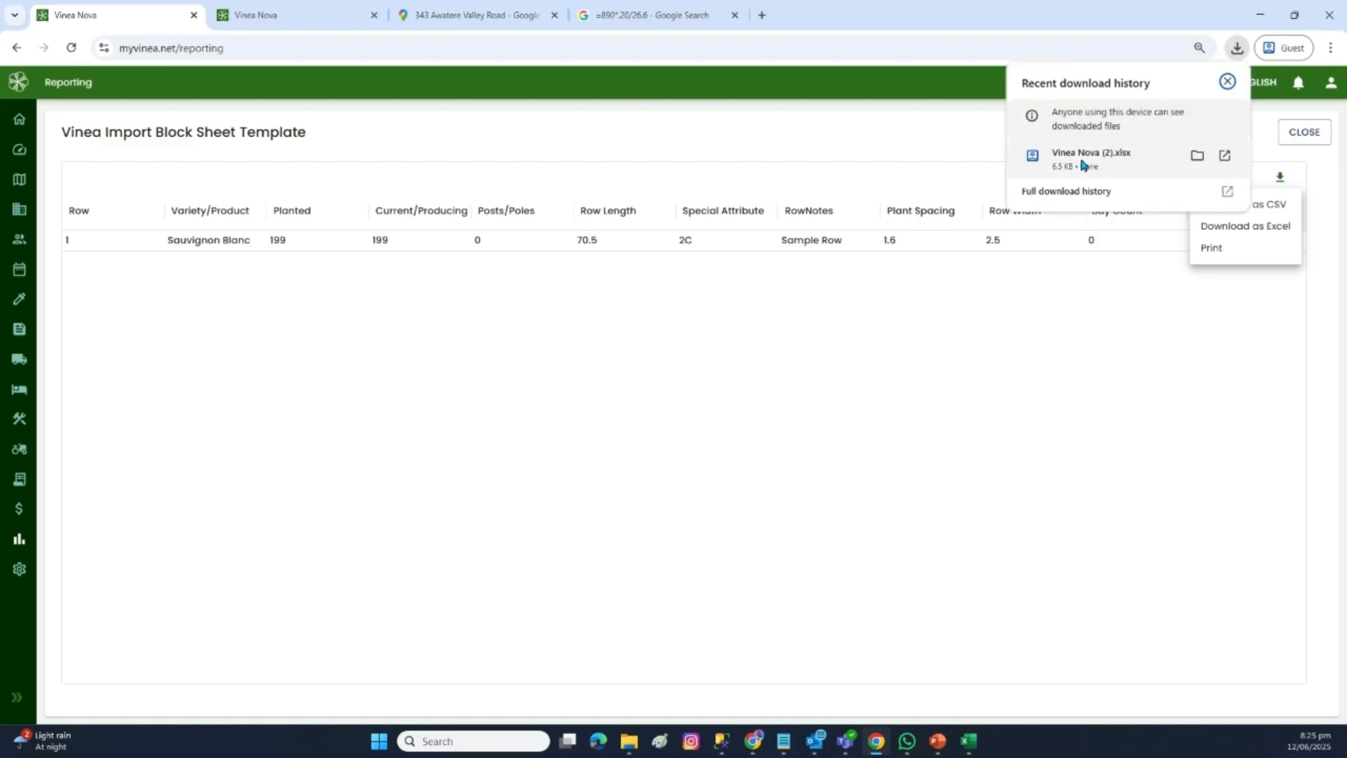
pyautogui.click(1059, 165)
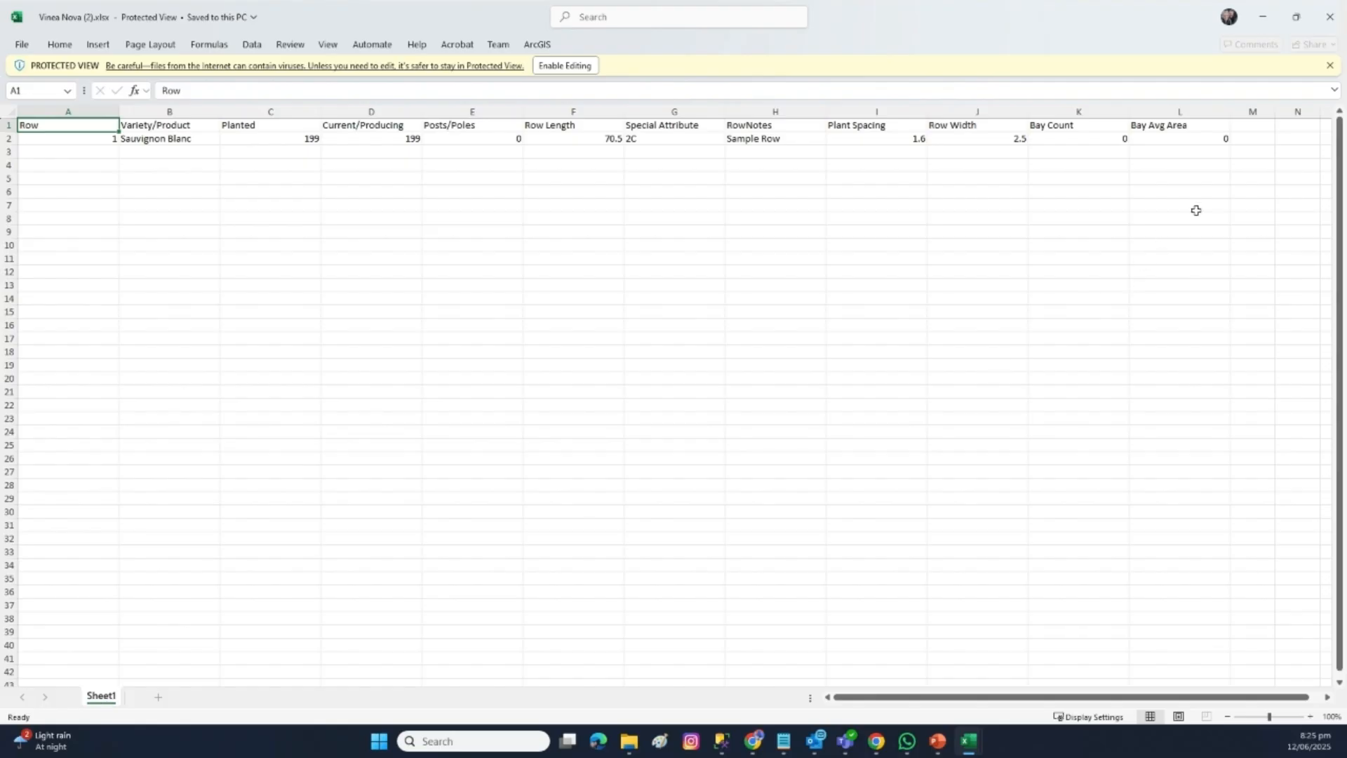
pyautogui.click(1332, 21)
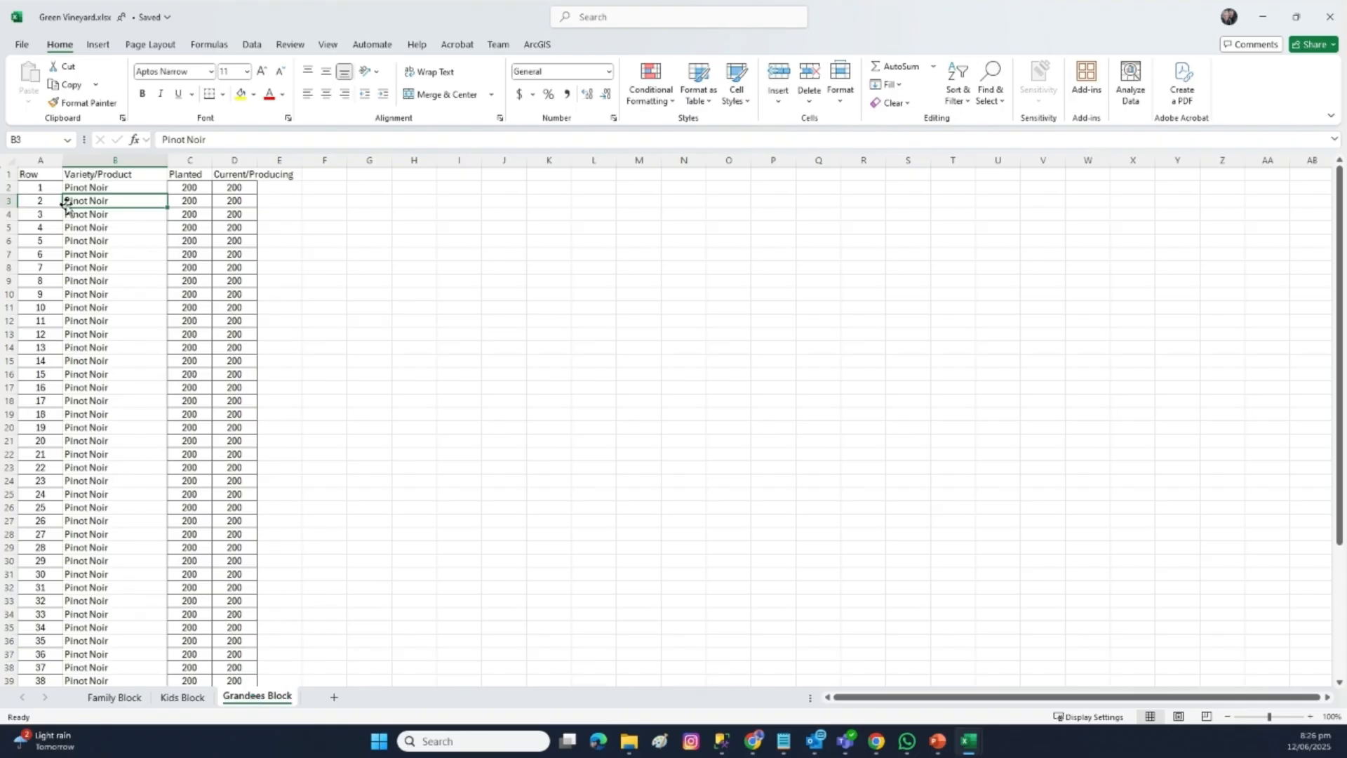
# Review the block sheets in Green Vineyard.xlsx and the worker rows in Import Update Workers Template.xlsx, closing each workbook
pyautogui.click(158, 699)
pyautogui.click(112, 698)
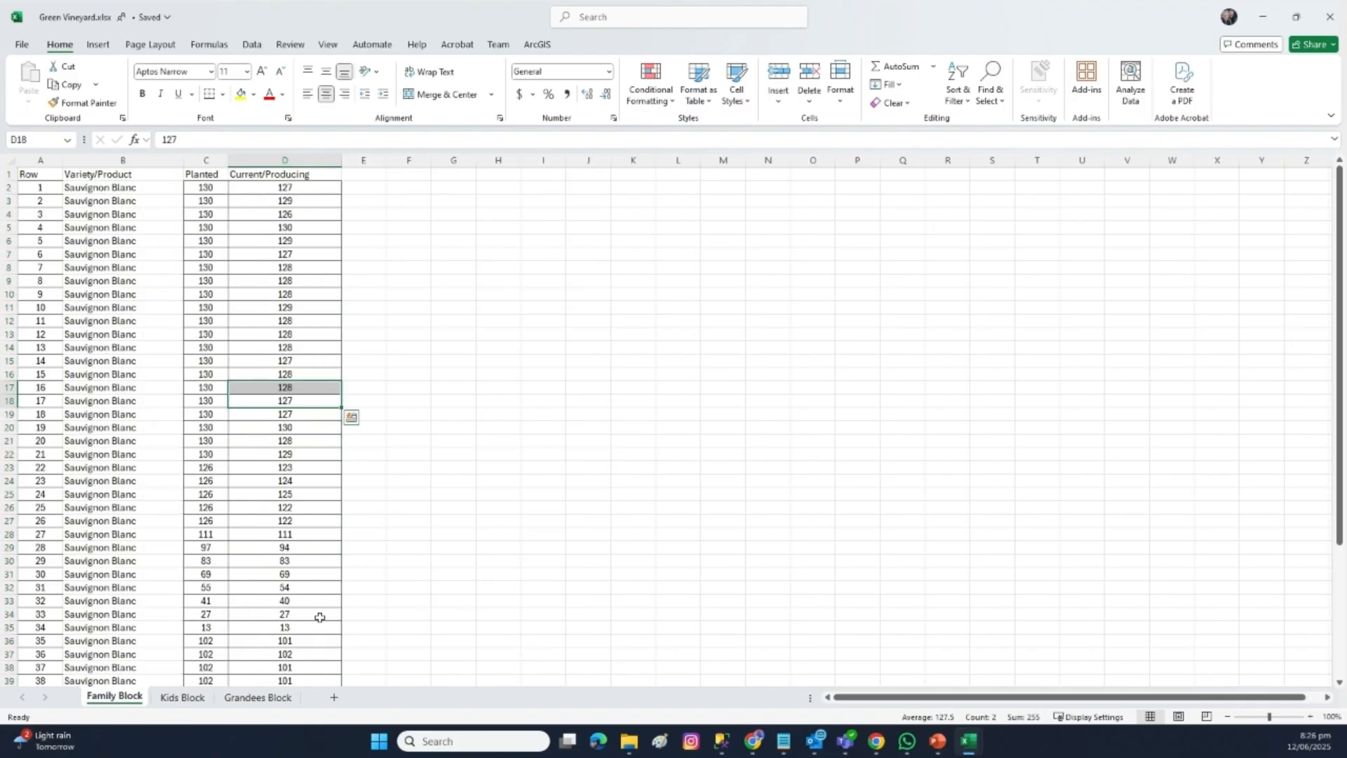
pyautogui.click(1336, 21)
pyautogui.click(165, 338)
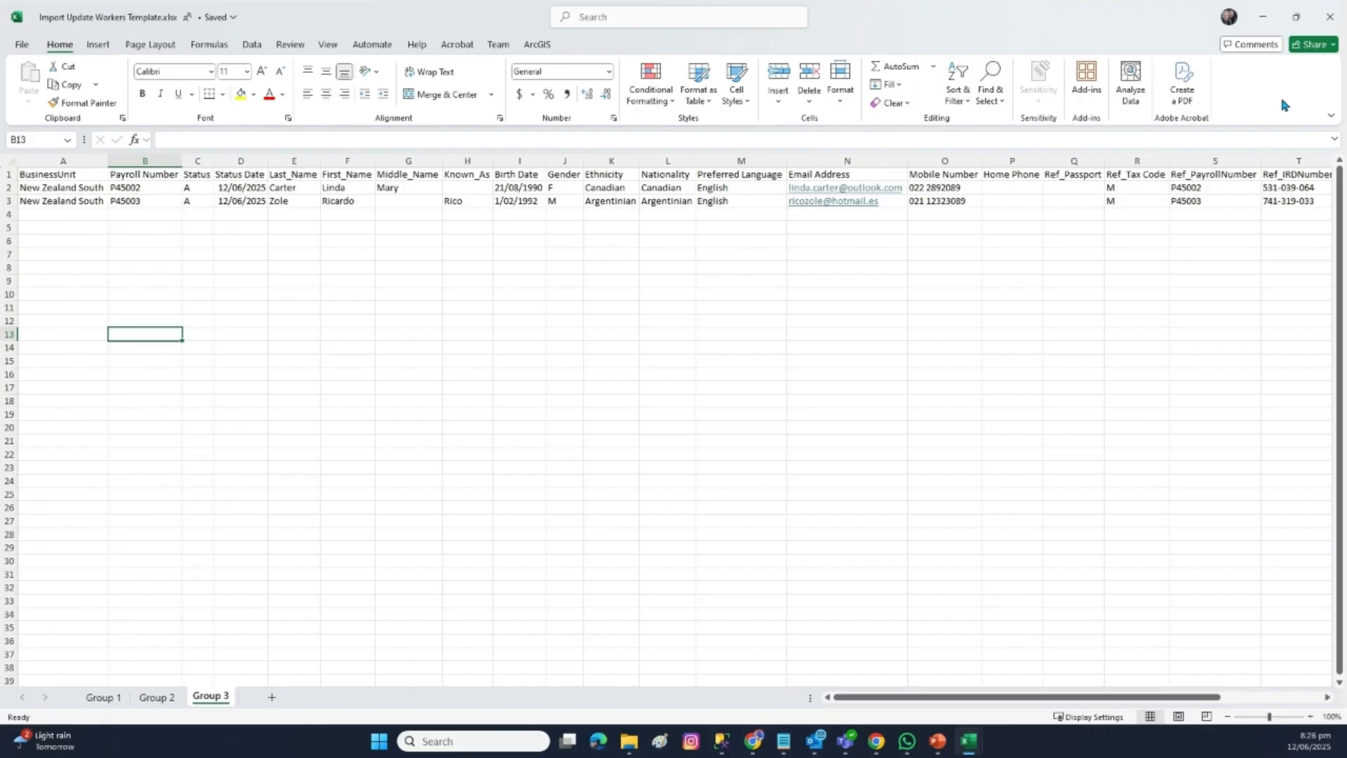
pyautogui.click(1329, 17)
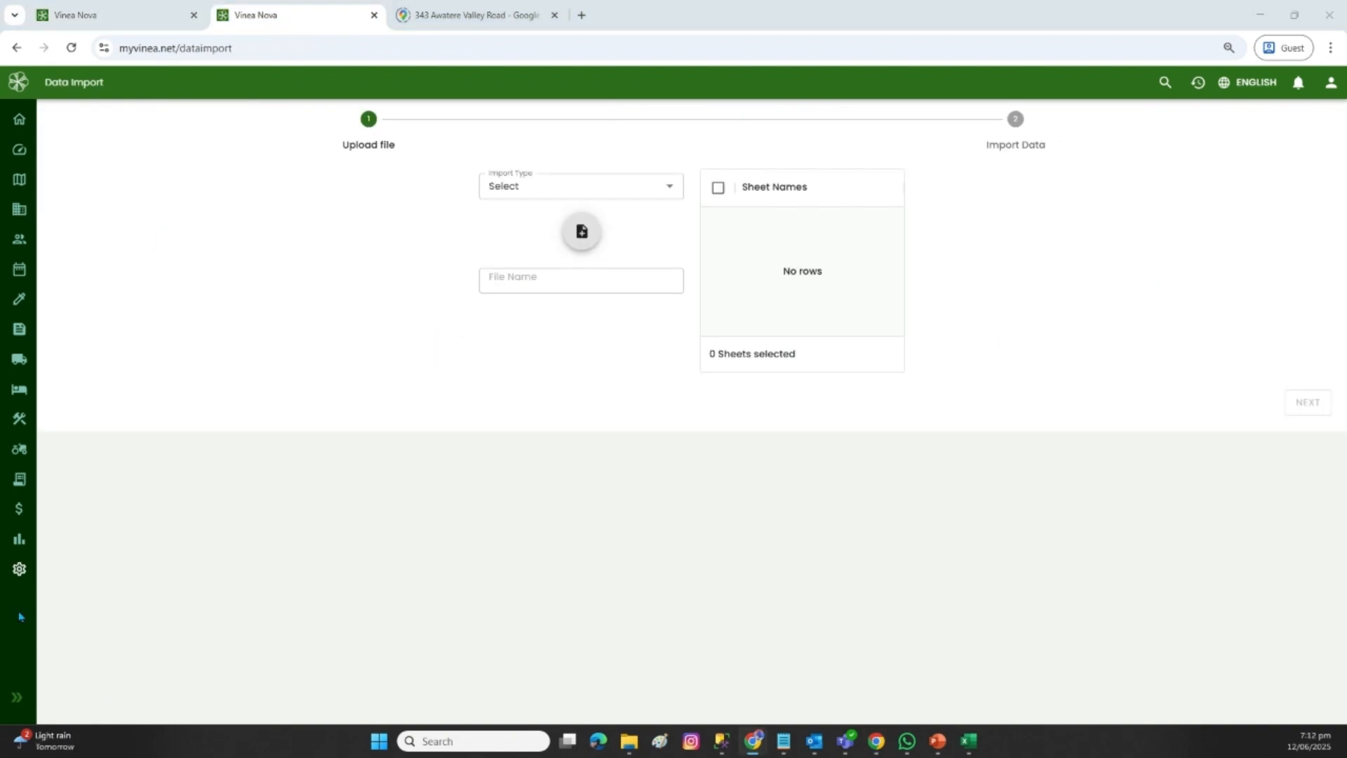
# In Vinea's data import, set the import type to Block Sheets and the vineyard to Green Vineyard
pyautogui.moveTo(25, 581)
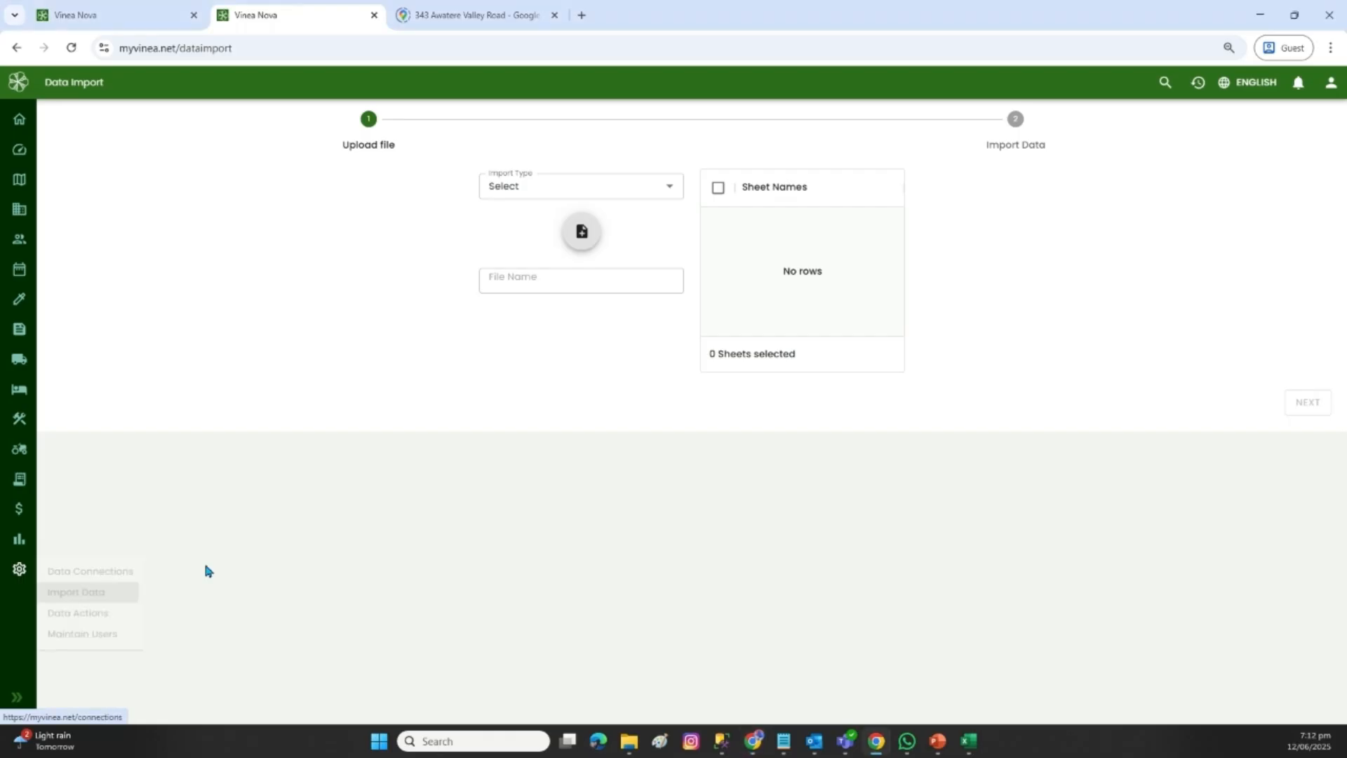
pyautogui.click(671, 189)
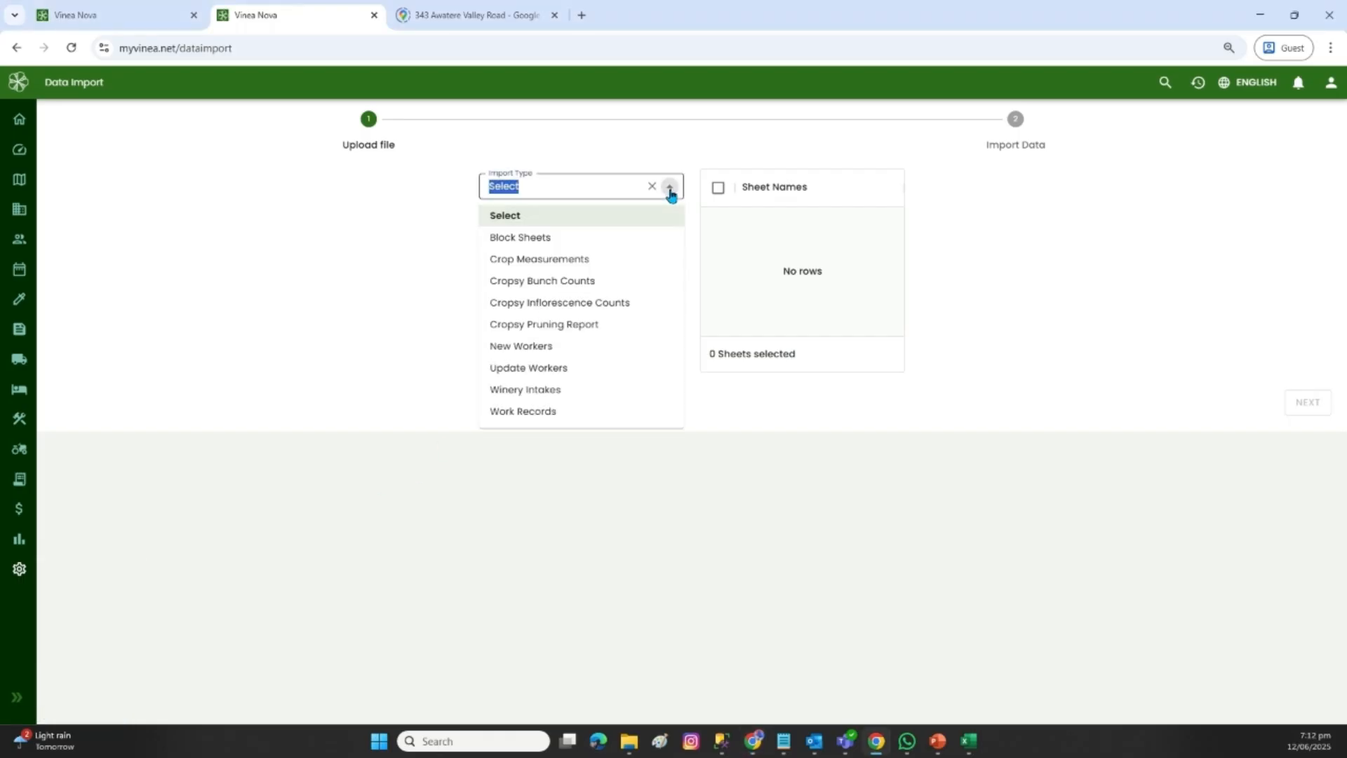
pyautogui.click(526, 237)
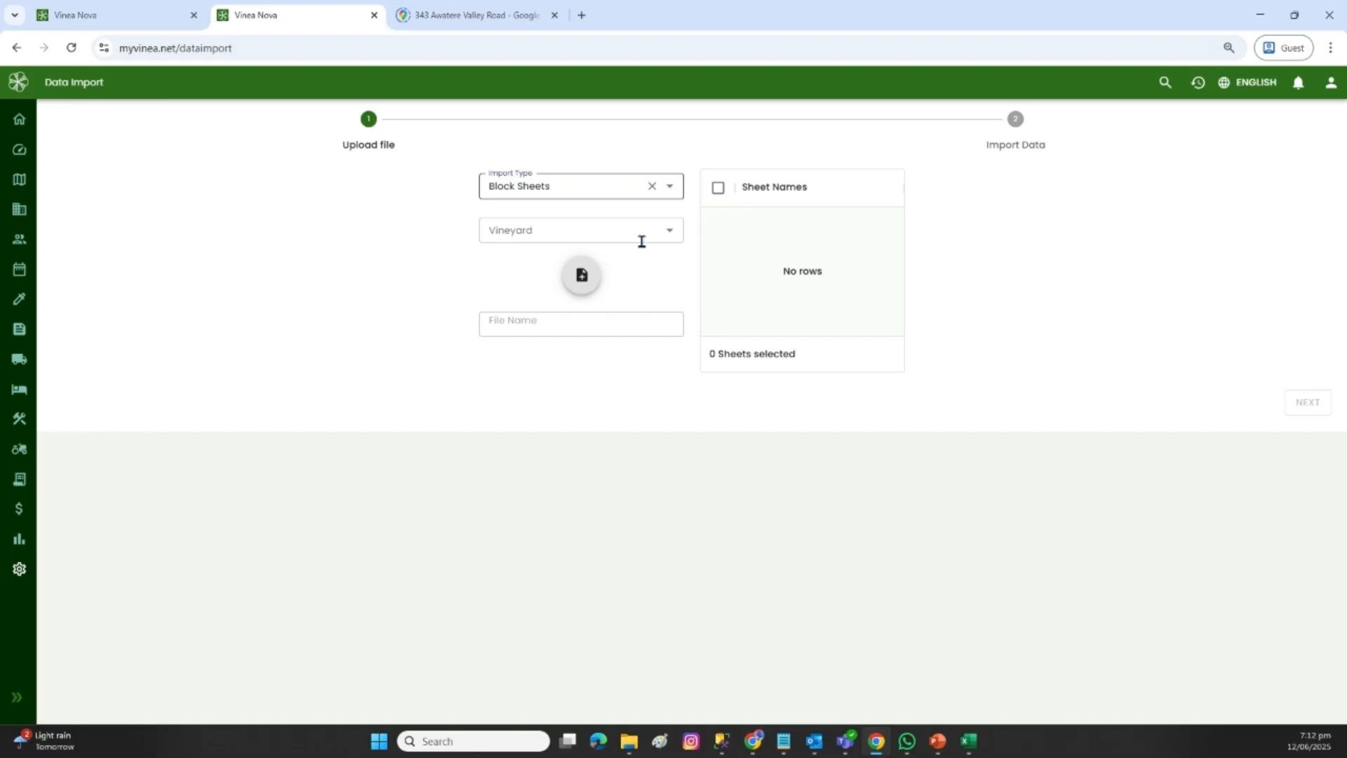
pyautogui.click(670, 232)
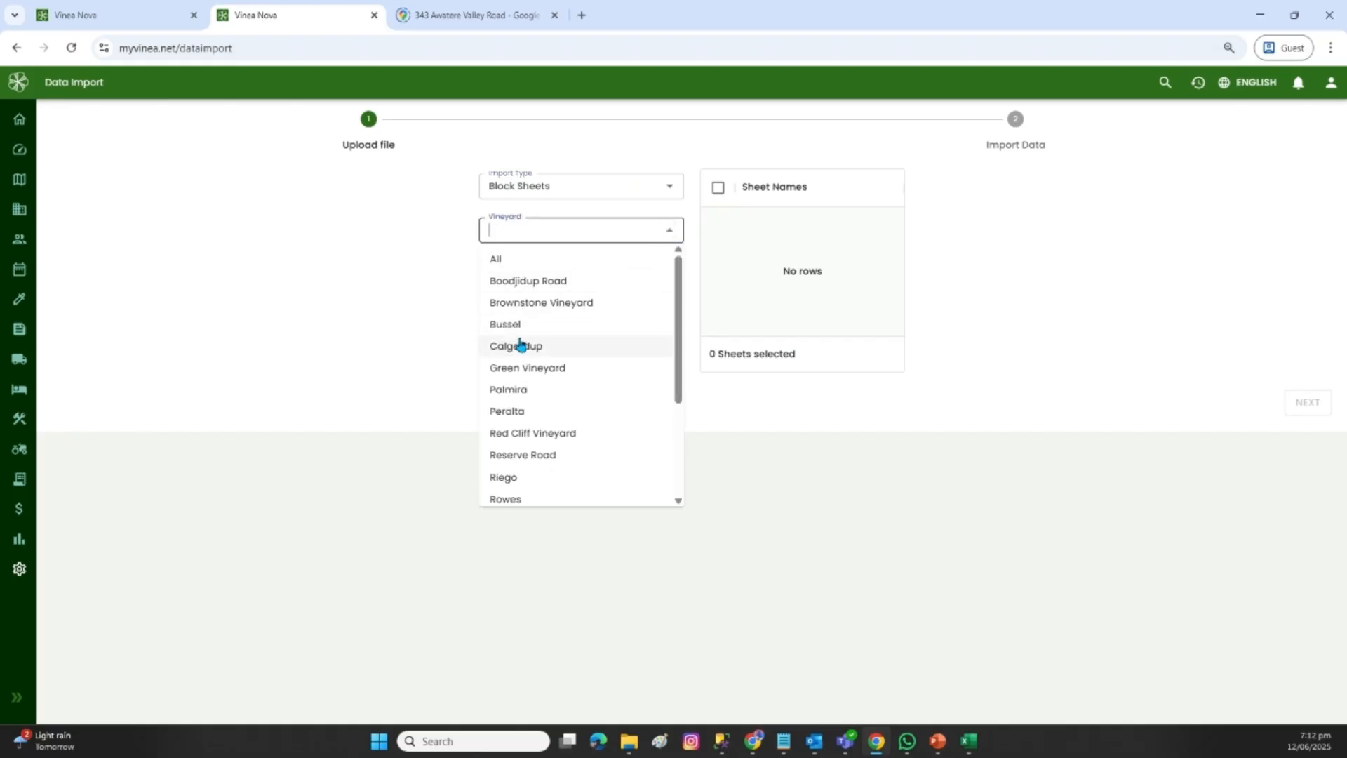
pyautogui.click(520, 372)
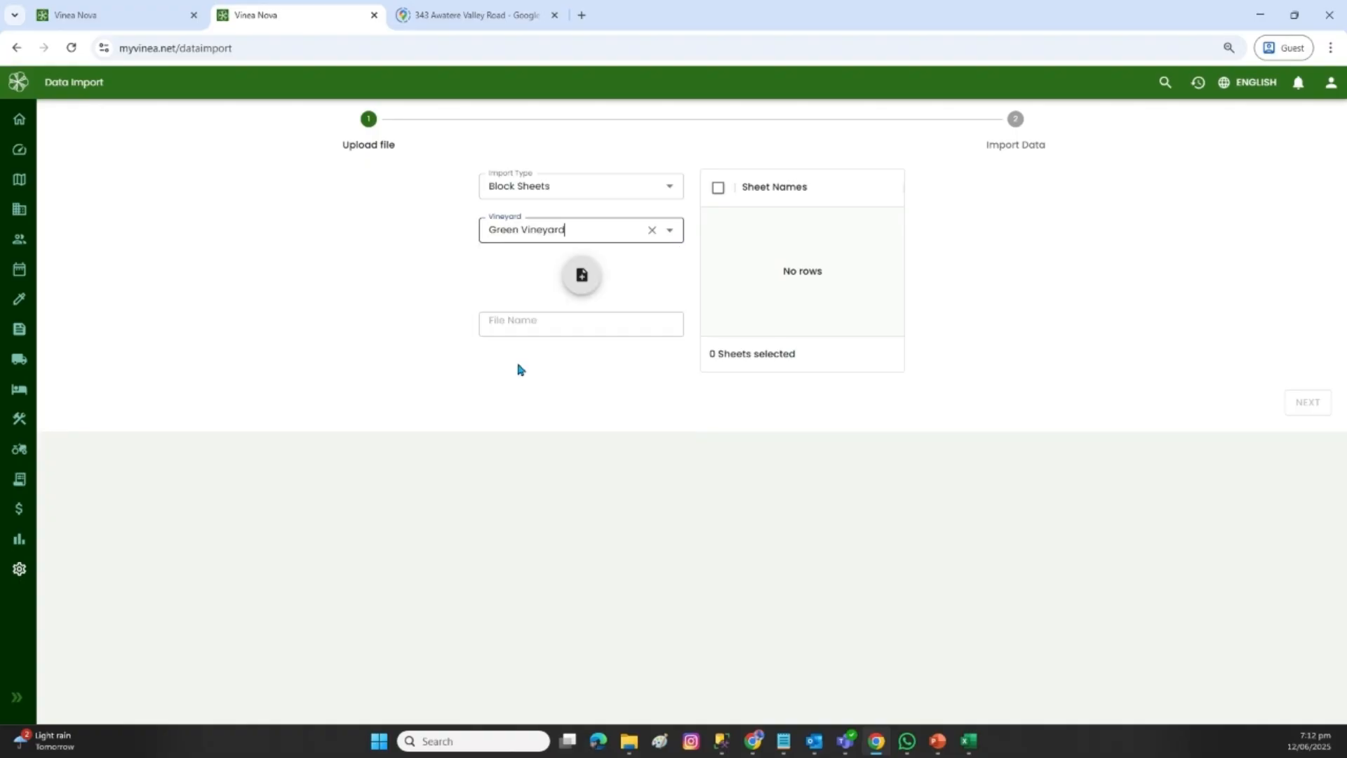
# Upload Green Vineyard.xlsx, select the Family, Kids and Grandees Block sheets, and proceed to the import data preview
pyautogui.click(588, 279)
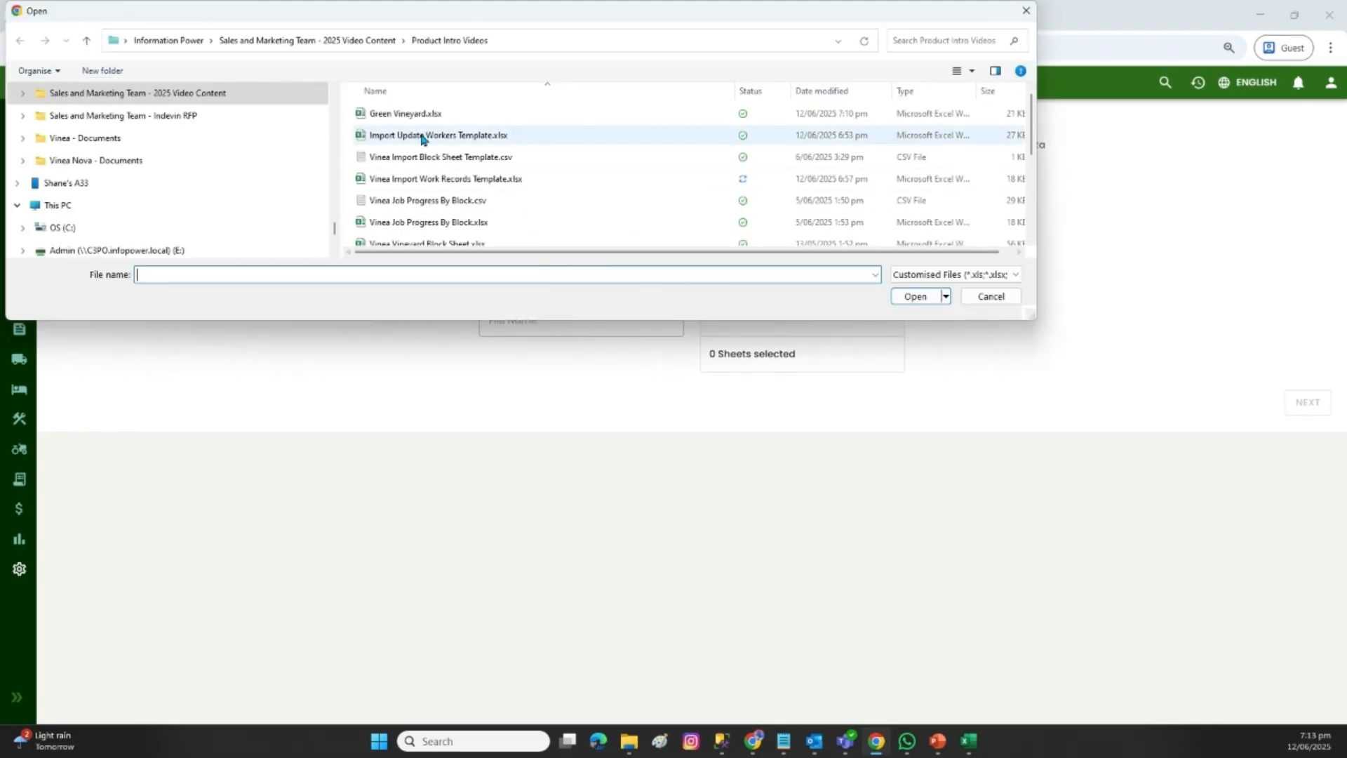
pyautogui.doubleClick(412, 116)
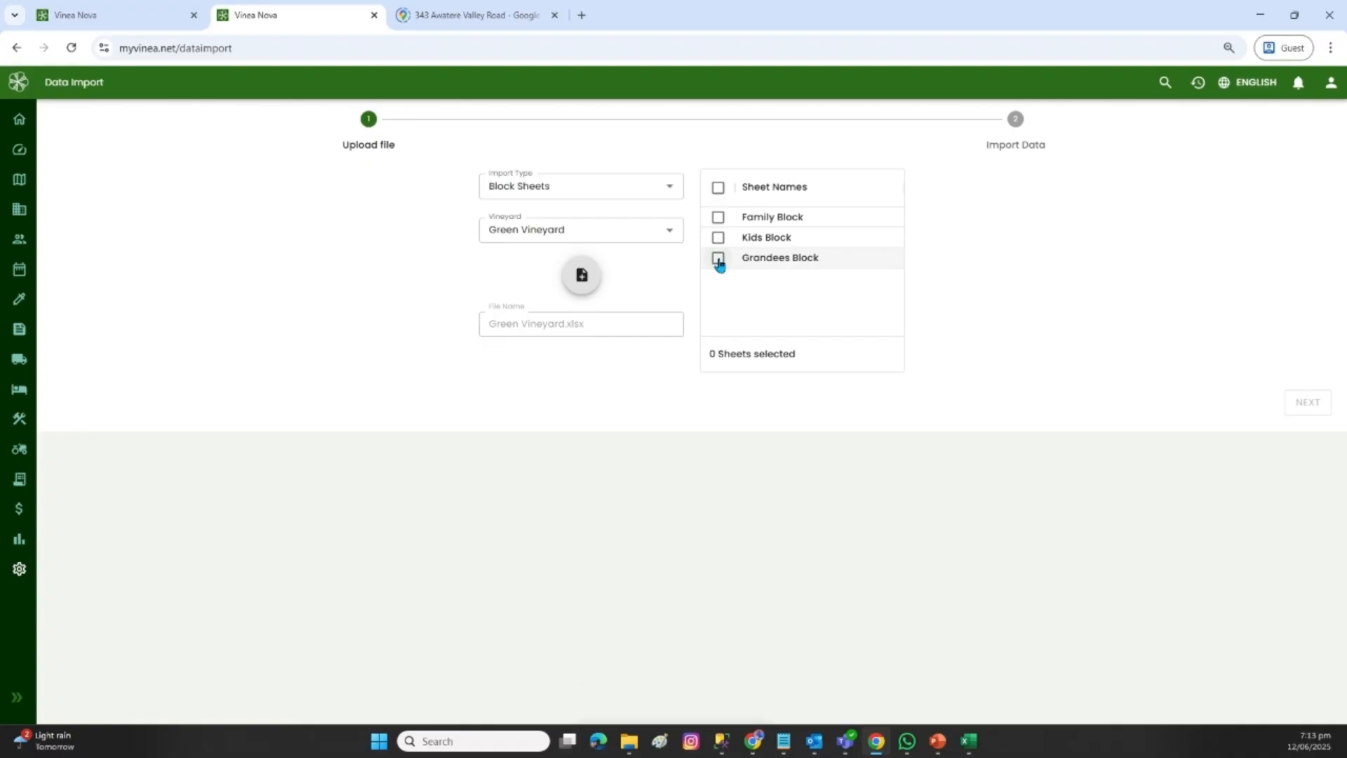
pyautogui.click(719, 190)
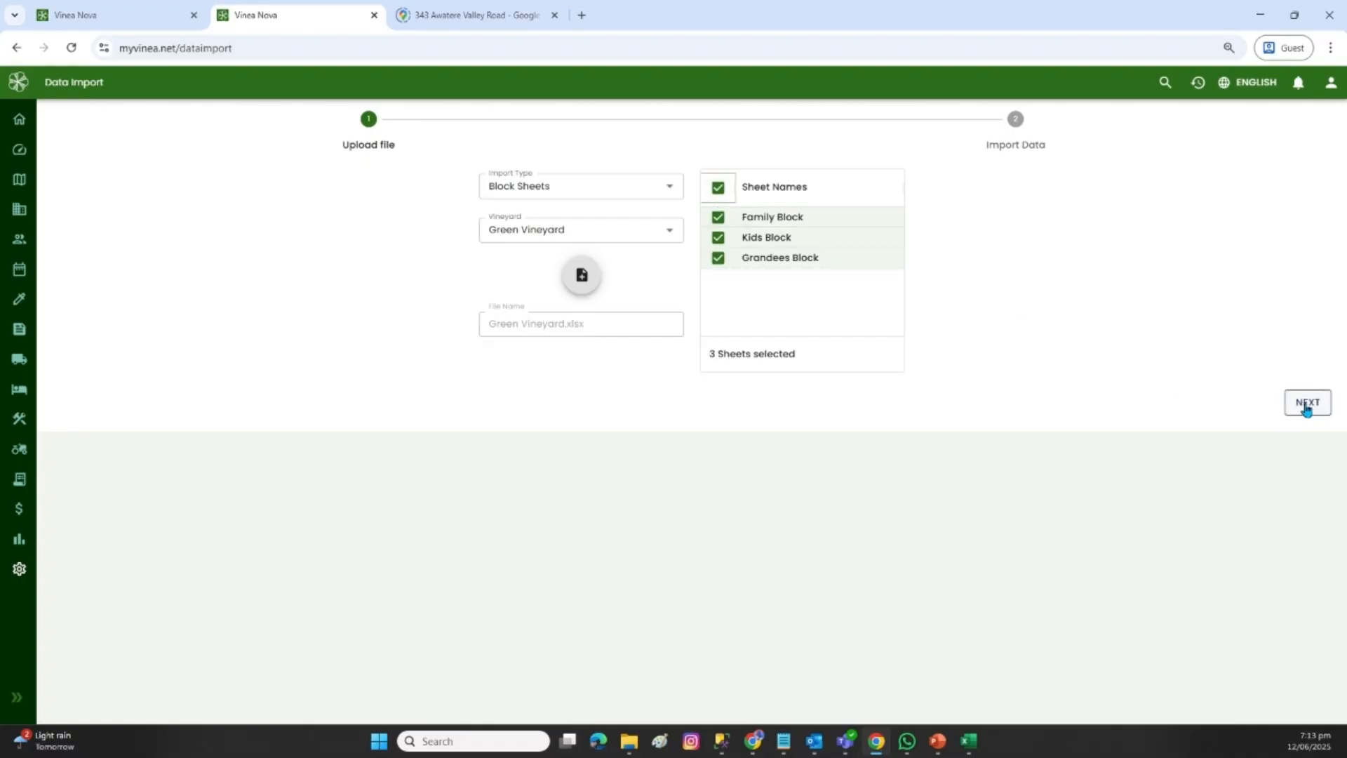
pyautogui.click(1309, 405)
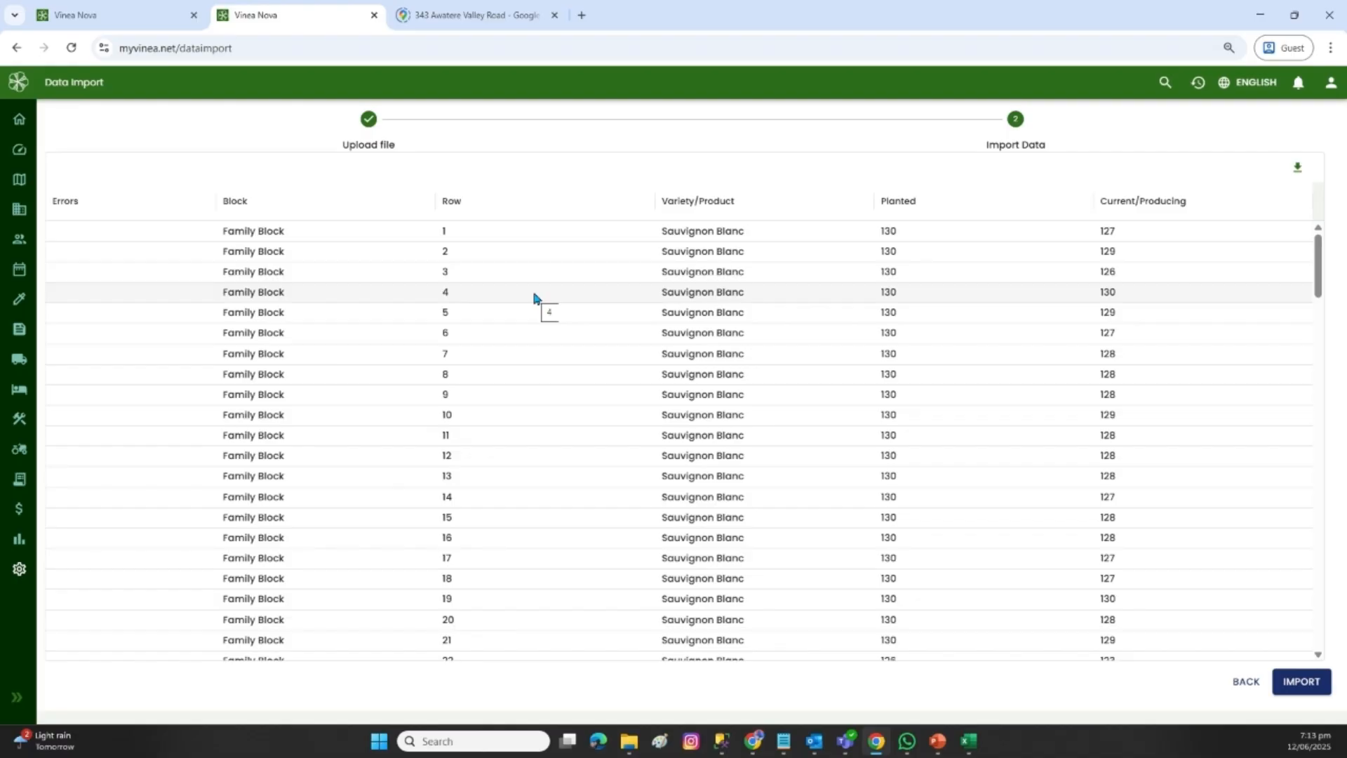
# Check the previewed block rows for errors and import the Green Vineyard data
pyautogui.moveTo(19, 238)
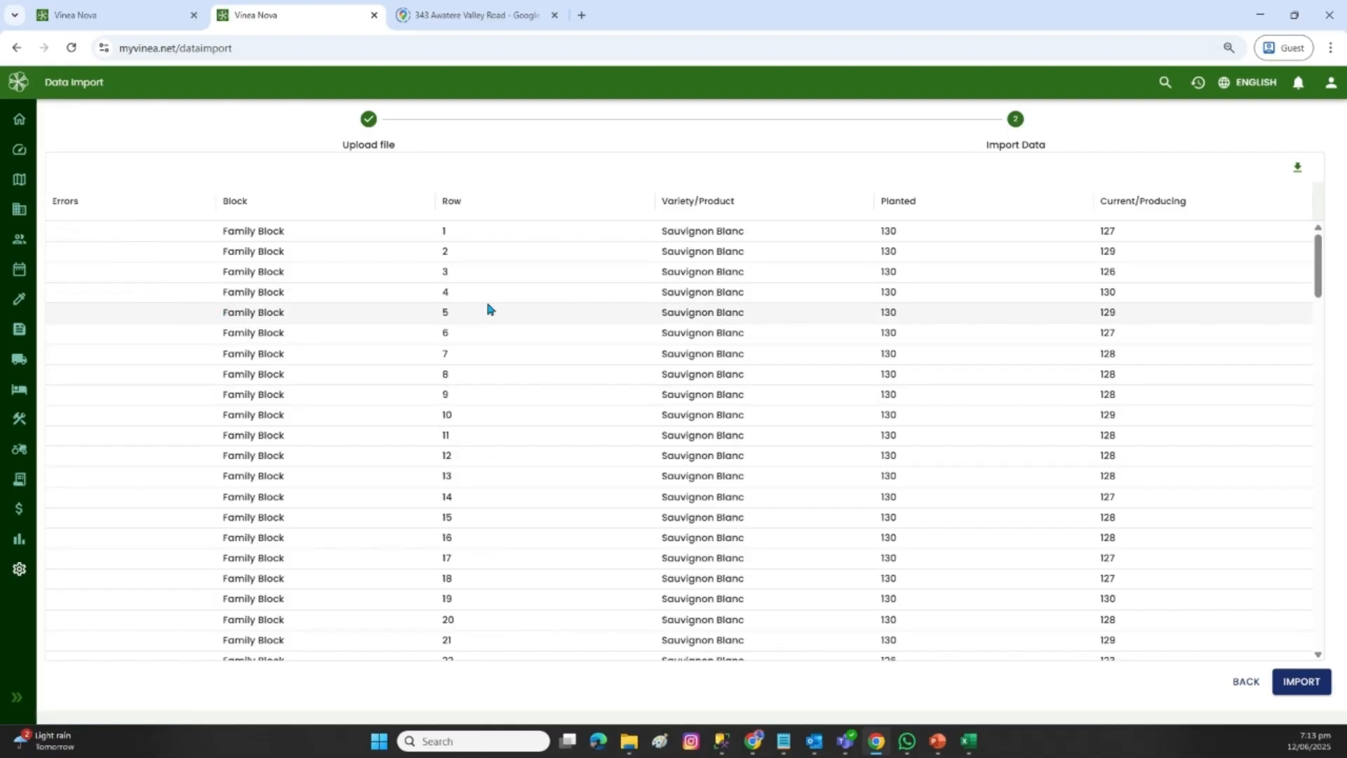
pyautogui.moveTo(1320, 283); pyautogui.dragTo(1326, 192)
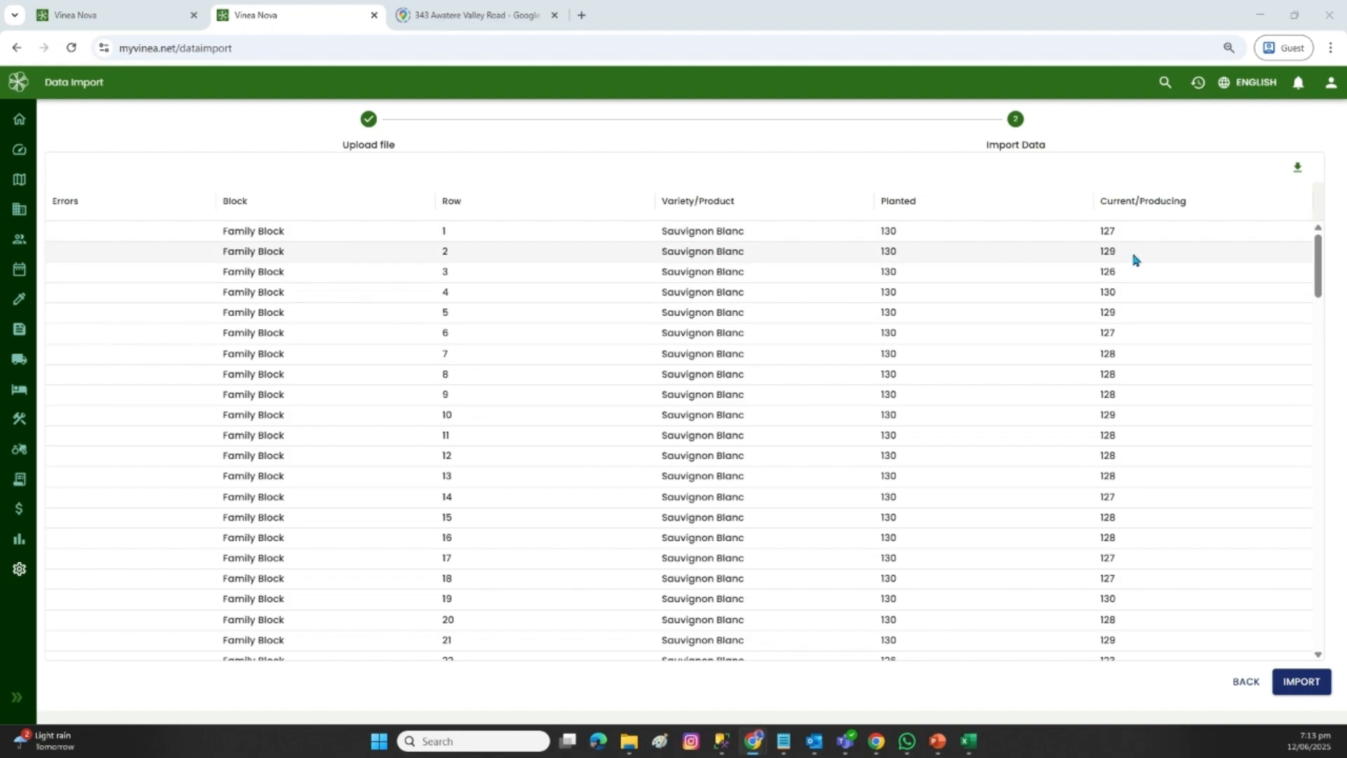
pyautogui.click(1303, 682)
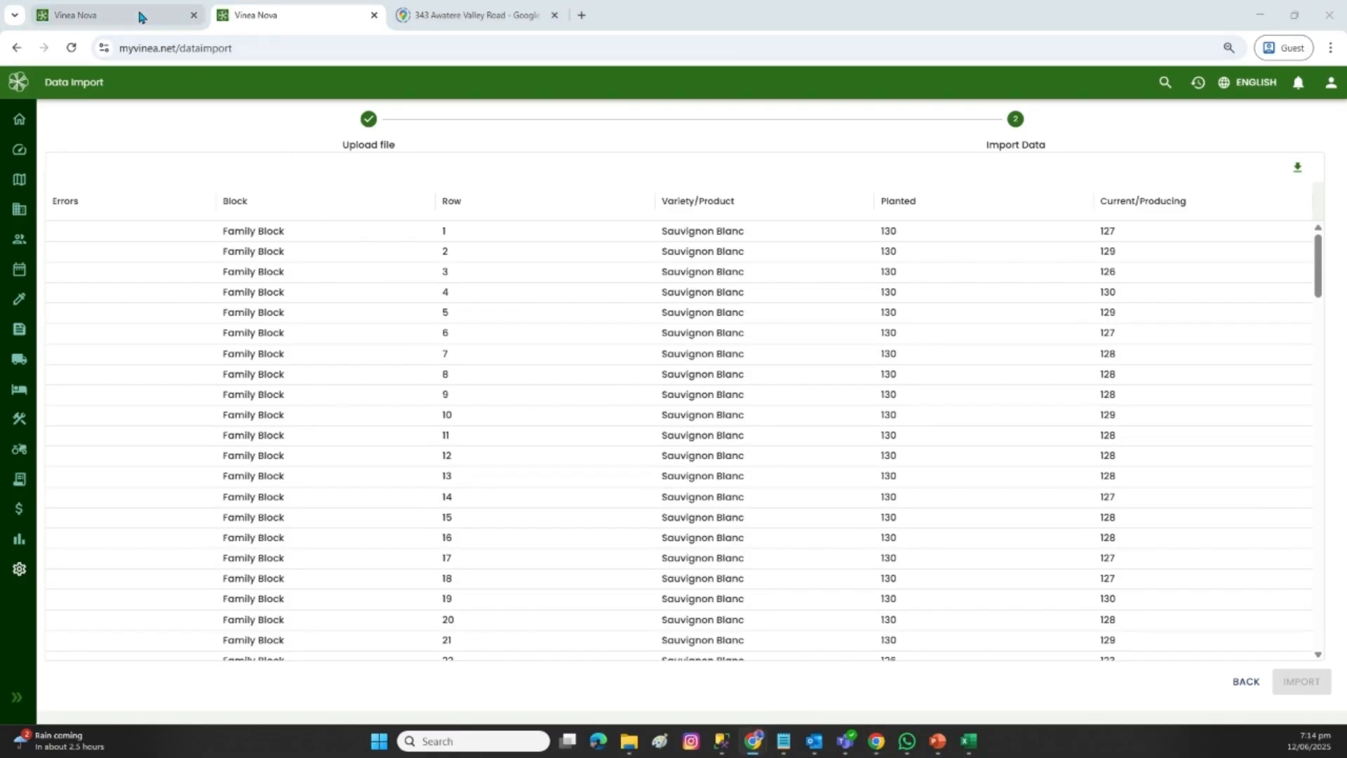
# Check the Green Vineyard entry in the New Zealand South sites list, including its area, planted and block figures
pyautogui.click(98, 19)
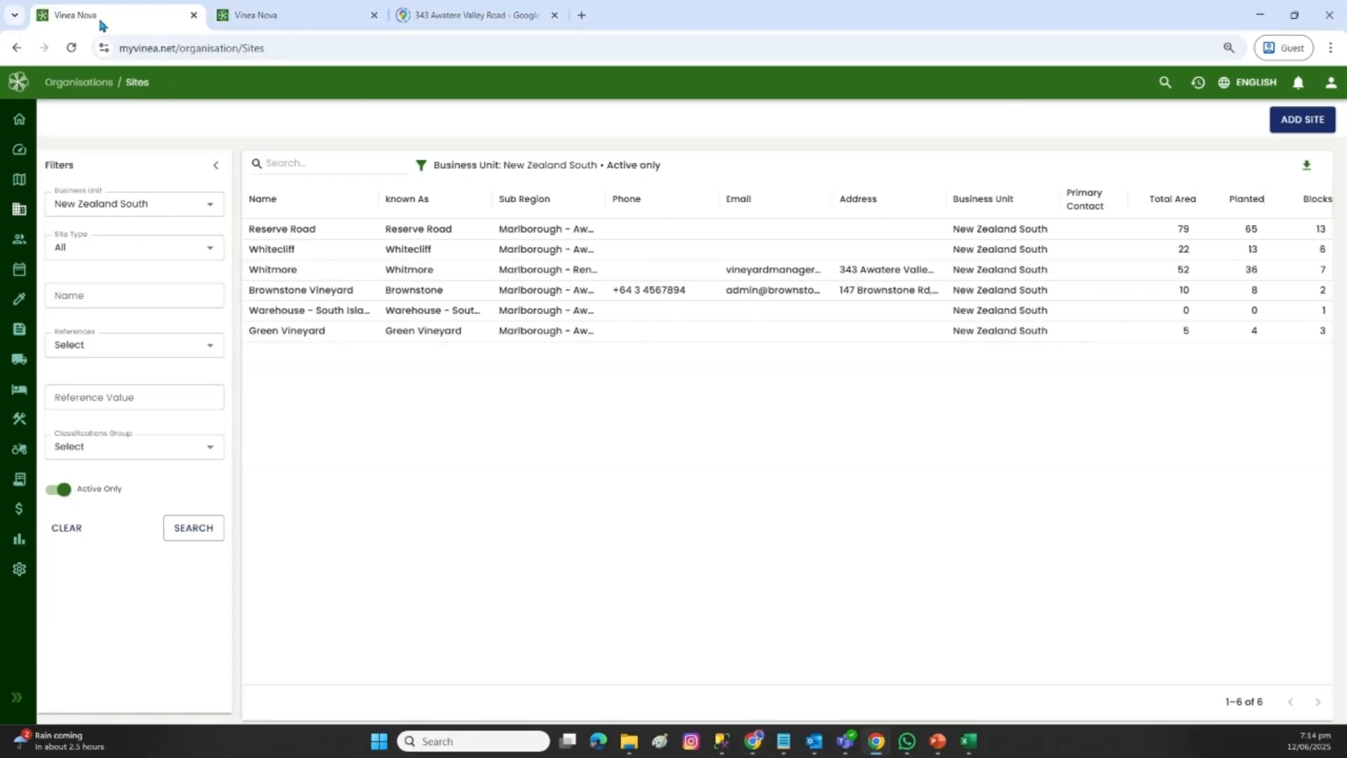
pyautogui.click(299, 338)
pyautogui.moveTo(298, 351); pyautogui.dragTo(1345, 397)
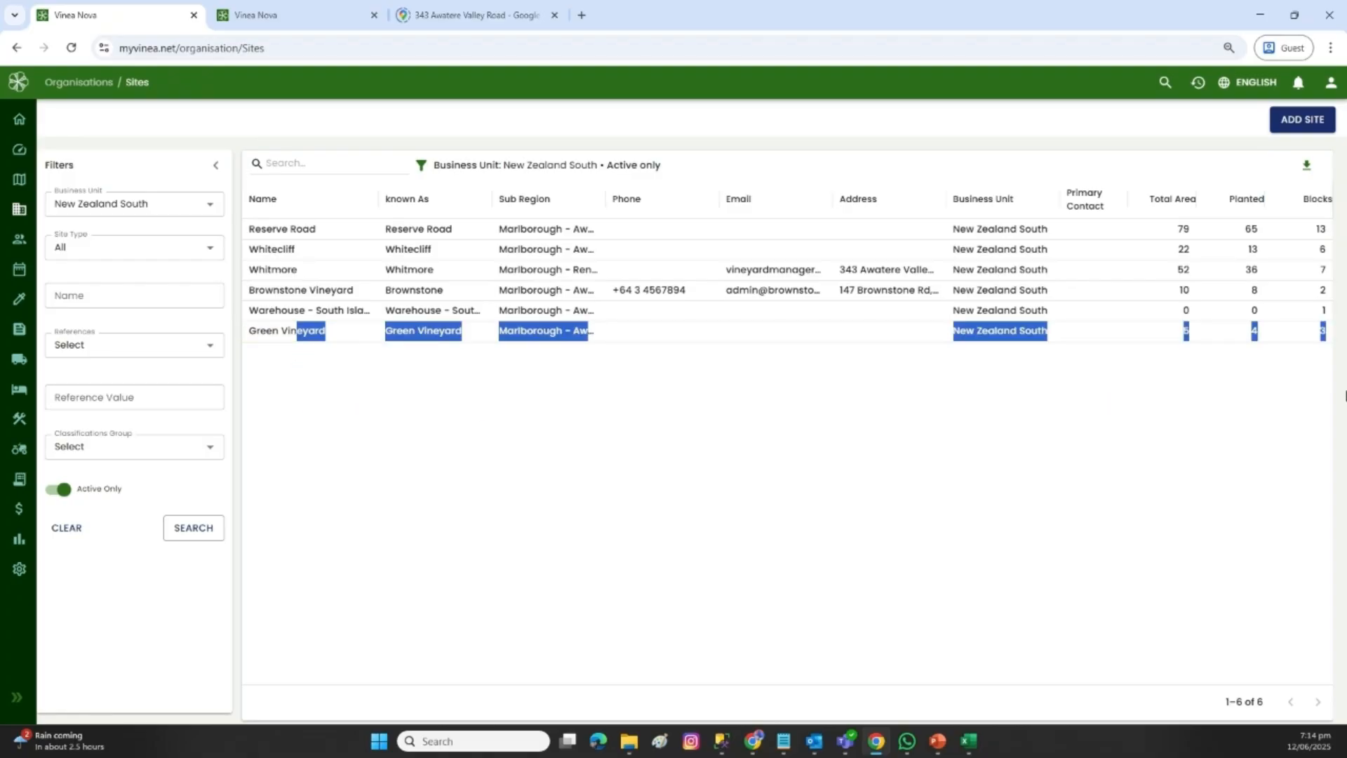
# Open Green Vineyard's Family Block for editing and set its clone to UNKNOWN and its root stock to MIXED
pyautogui.click(404, 338)
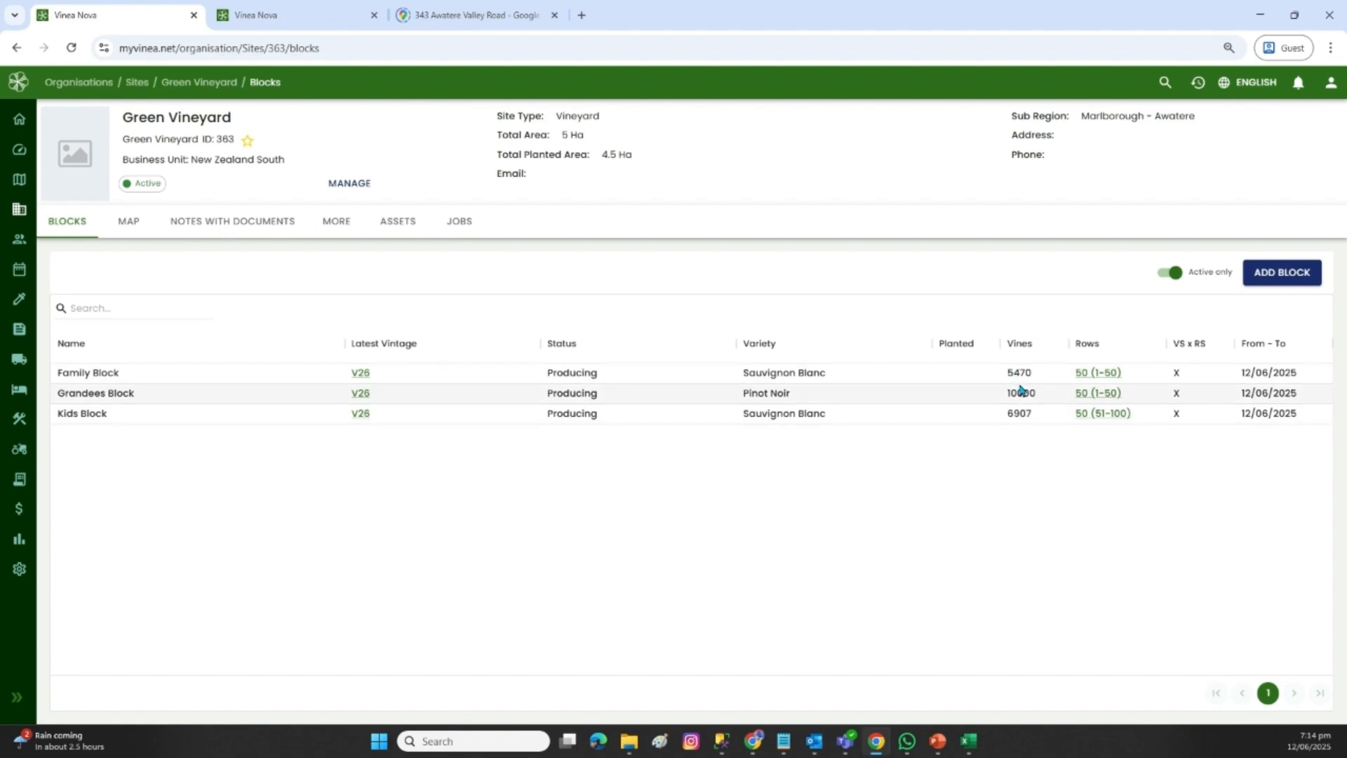
pyautogui.click(138, 373)
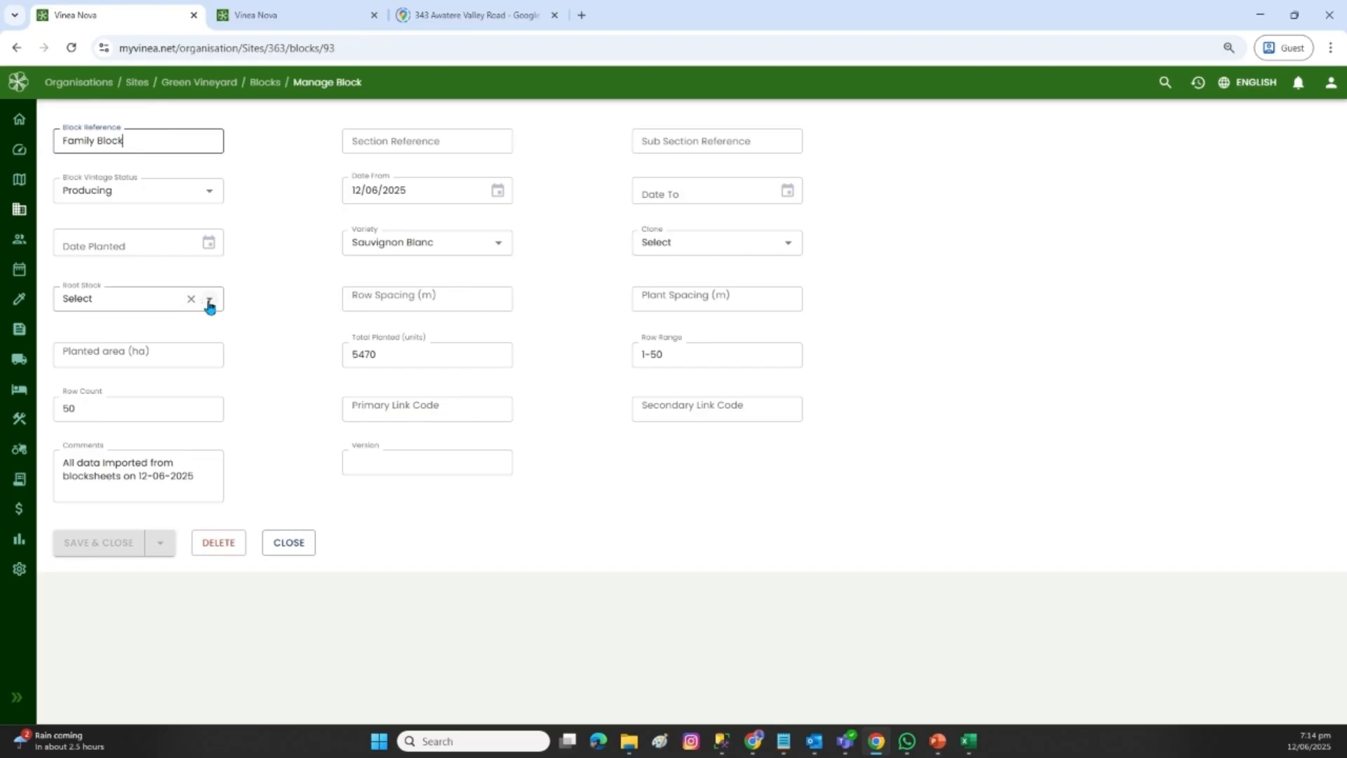
pyautogui.click(794, 246)
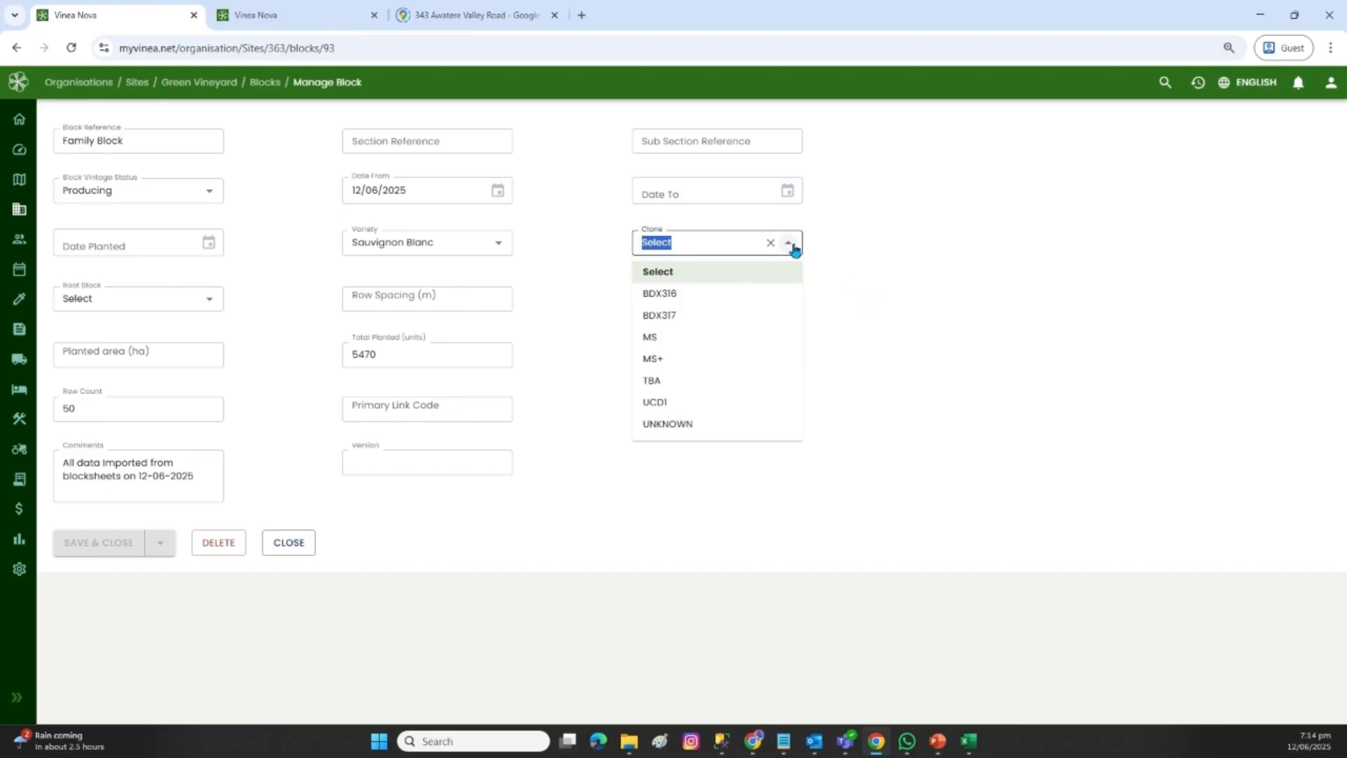
pyautogui.click(666, 425)
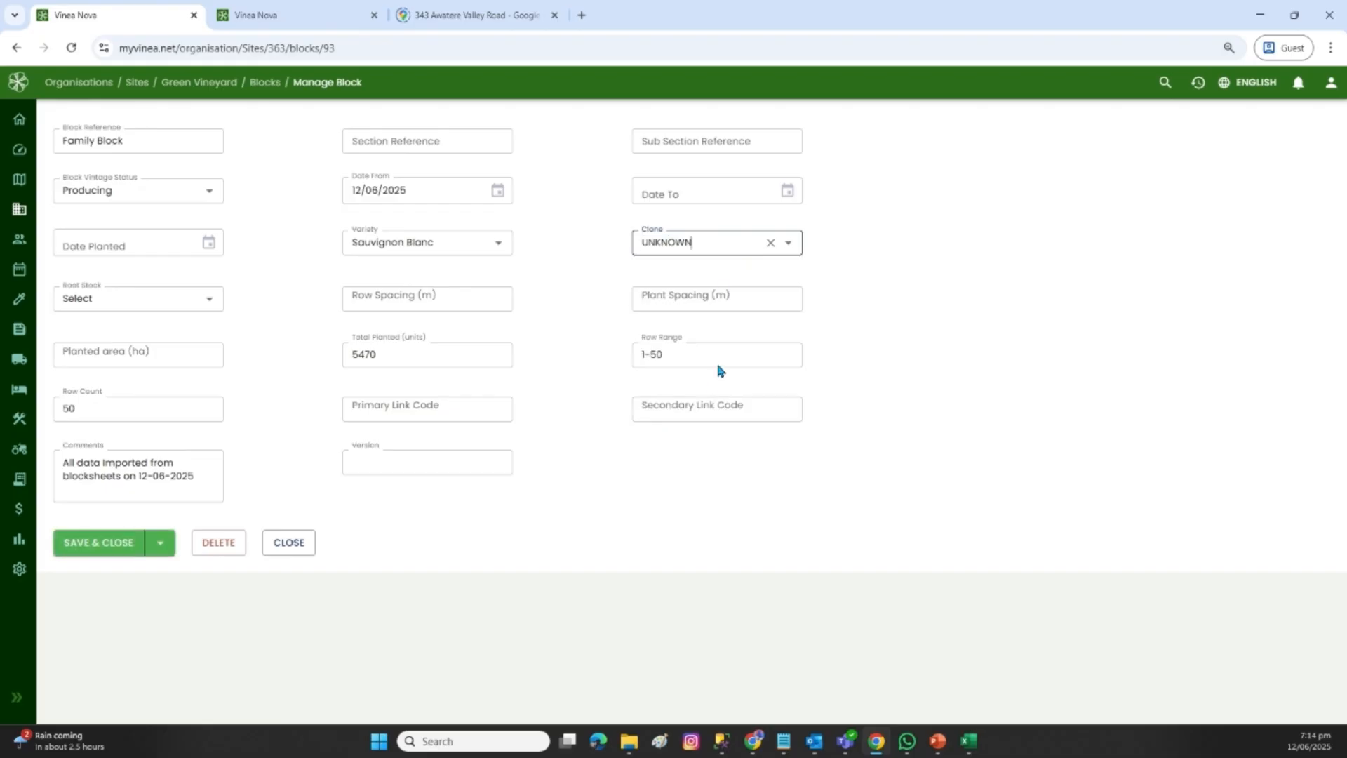
pyautogui.click(209, 300)
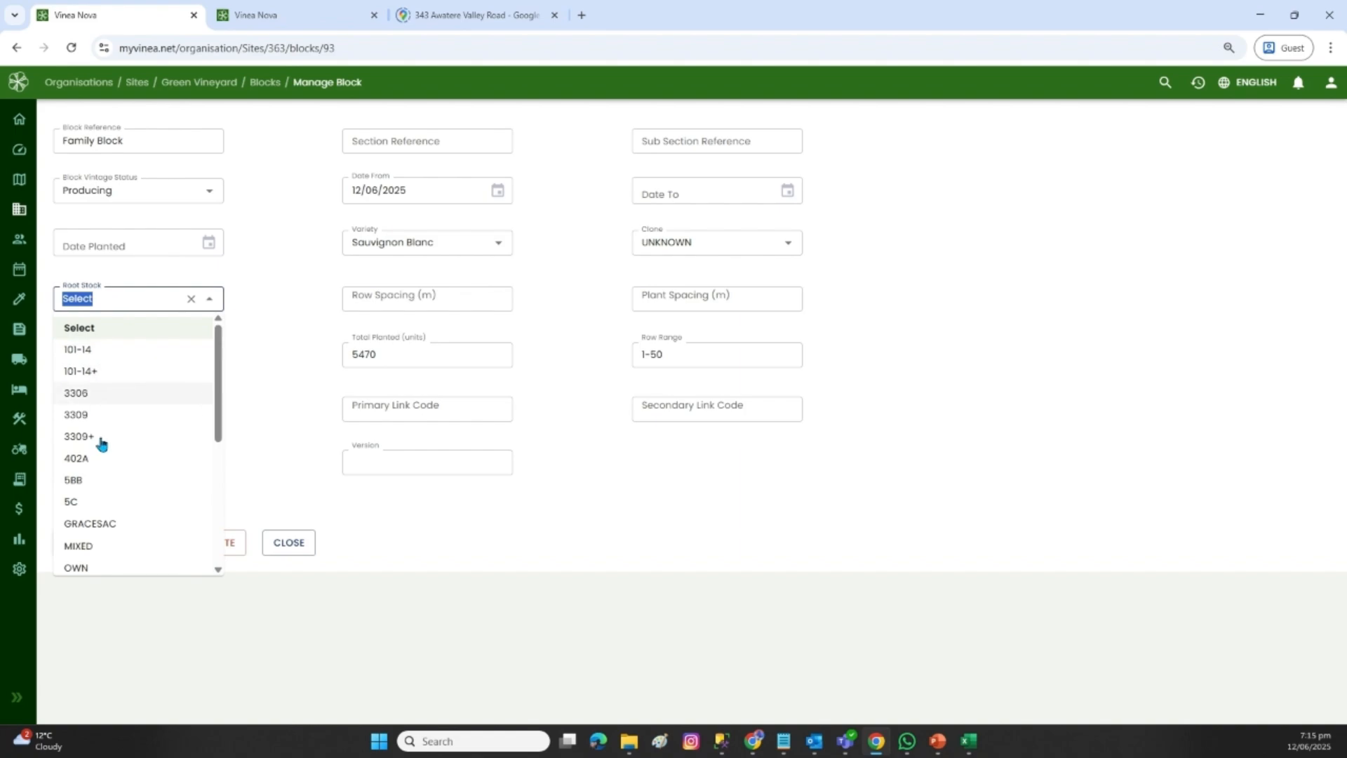
pyautogui.click(81, 546)
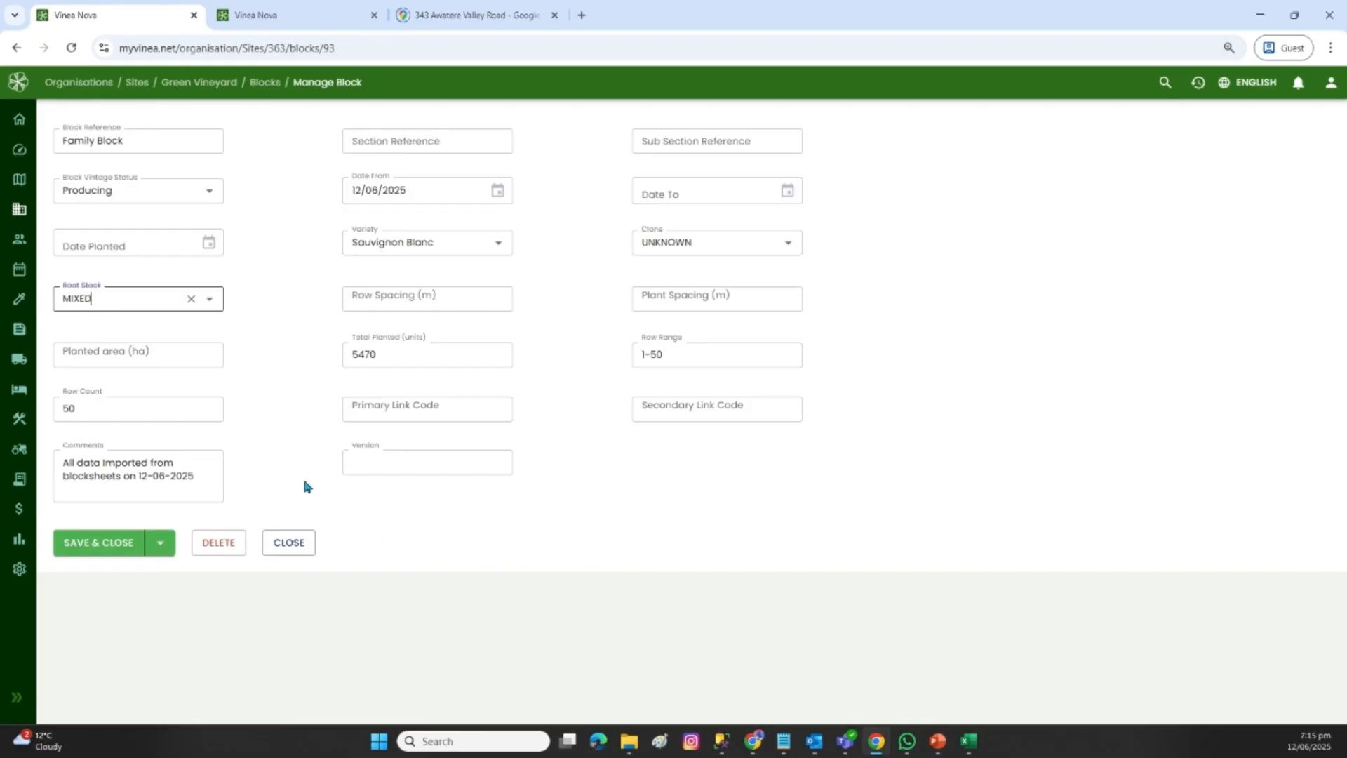
# Set the Family Block's row spacing to 2.4 m, plant spacing to 2 m and total planted to 5470 units, and save the block
pyautogui.click(421, 300)
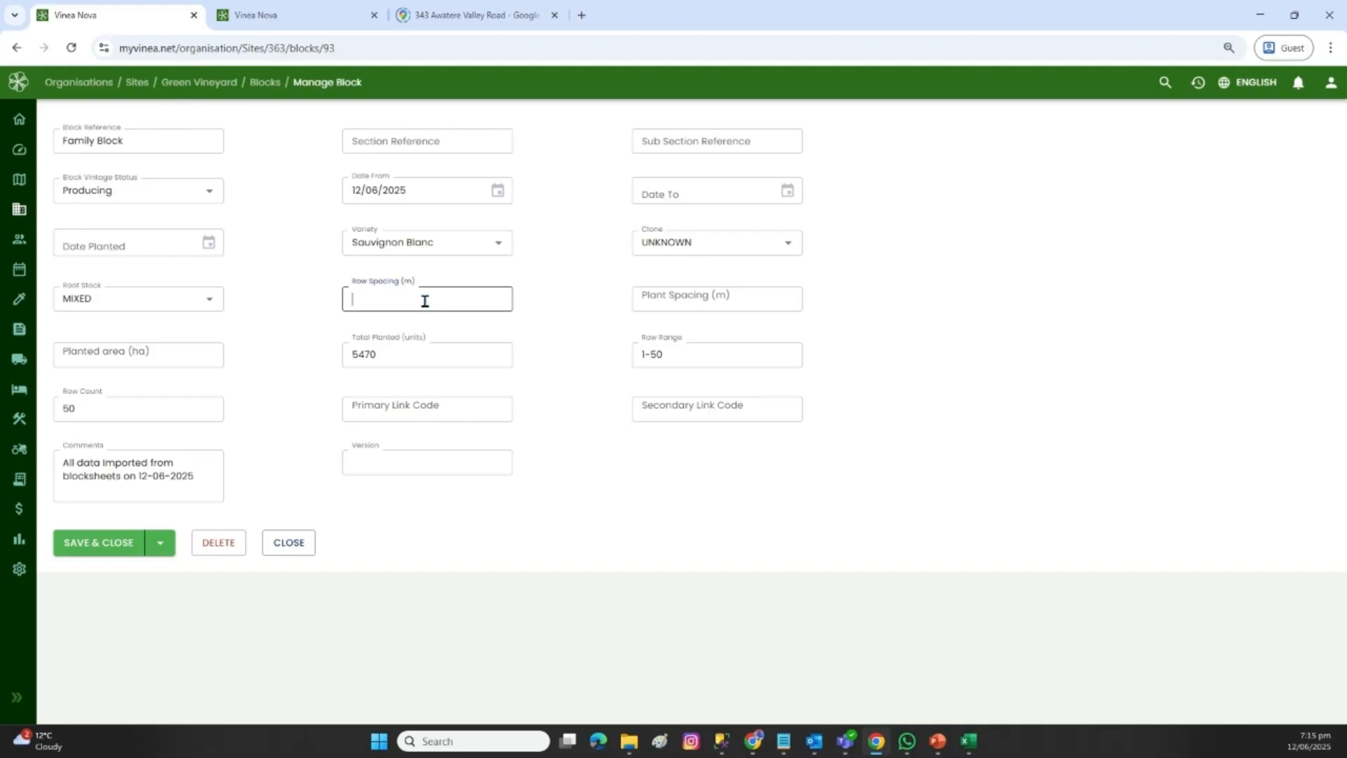
pyautogui.write('1')
pyautogui.press('Tab')
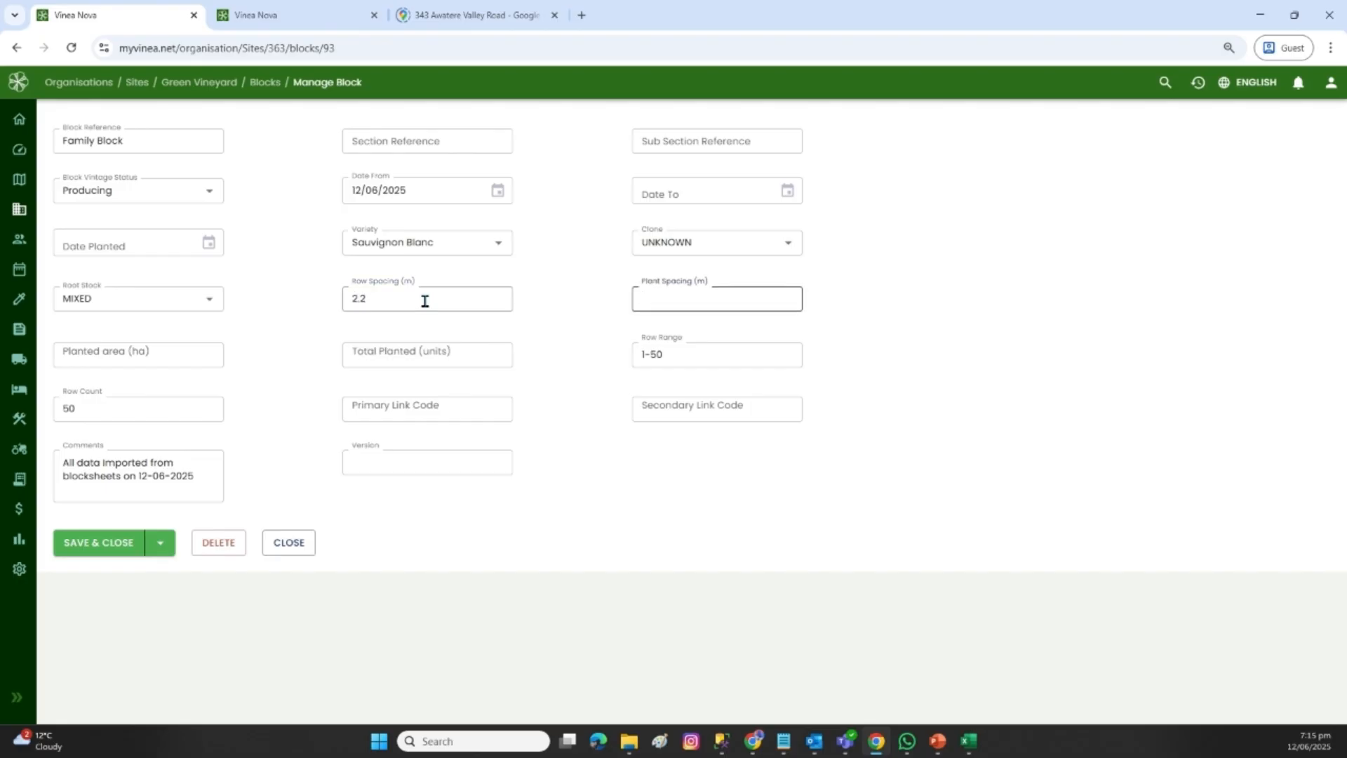
pyautogui.press('Tab')
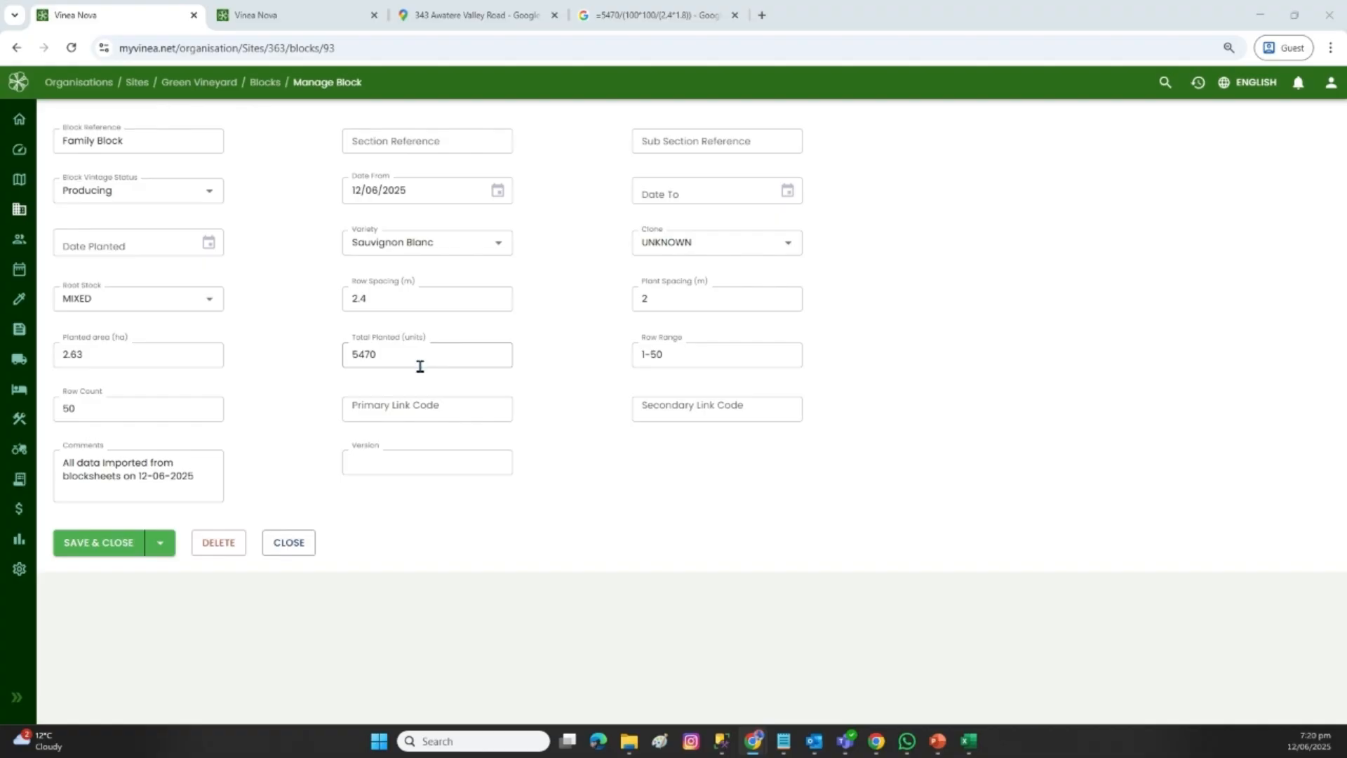
pyautogui.click(103, 553)
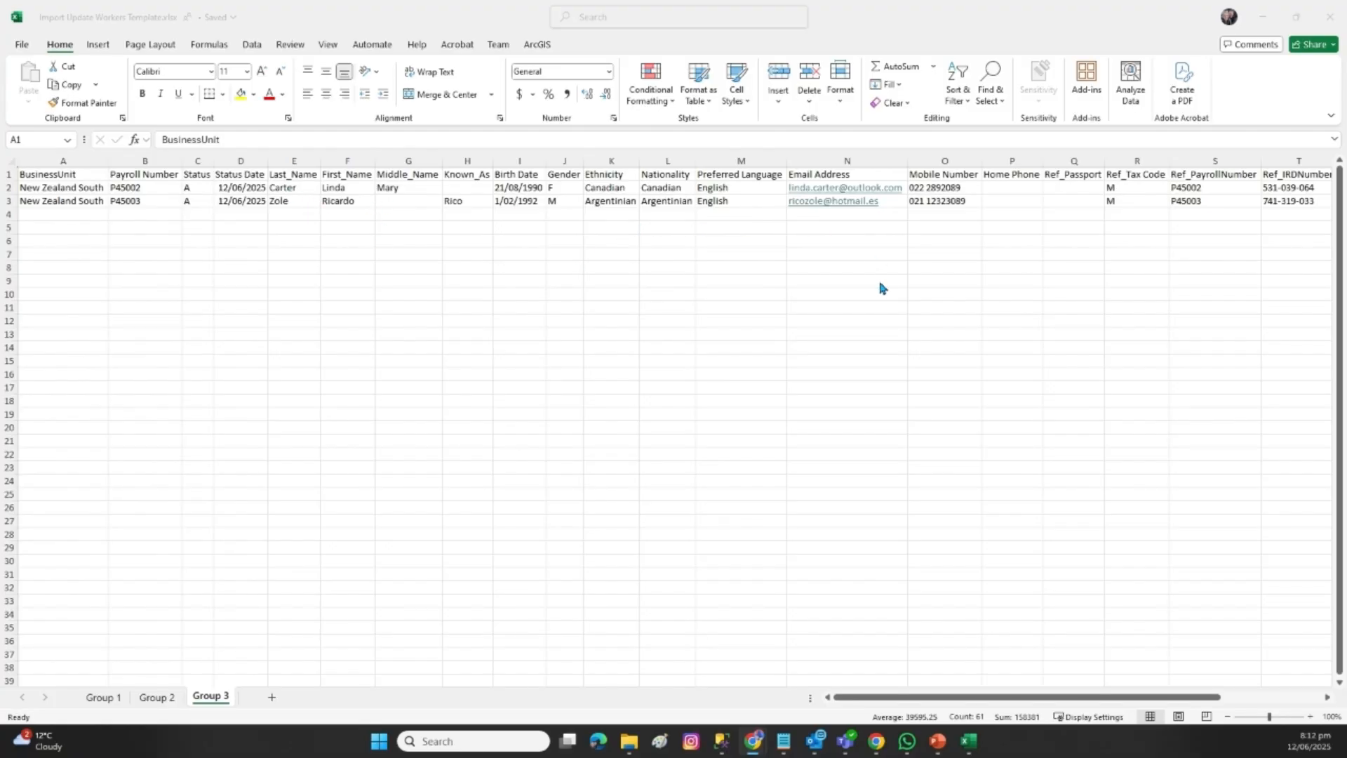
# Review the Group 3 worker rows in Import Update Workers Template.xlsx in Excel, and set Vinea's data import type to Update Workers
pyautogui.hotkey('ctrl', 'a')
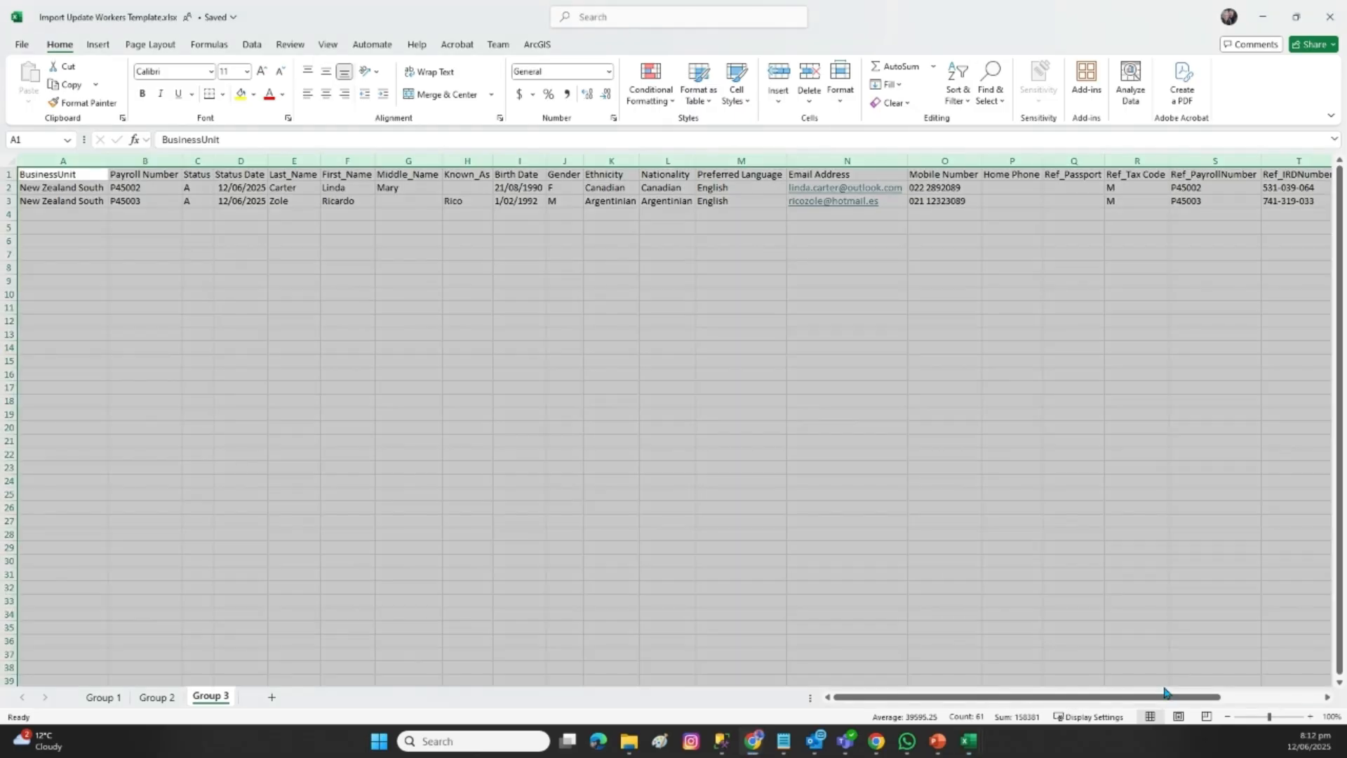
pyautogui.moveTo(1197, 697); pyautogui.dragTo(1031, 600)
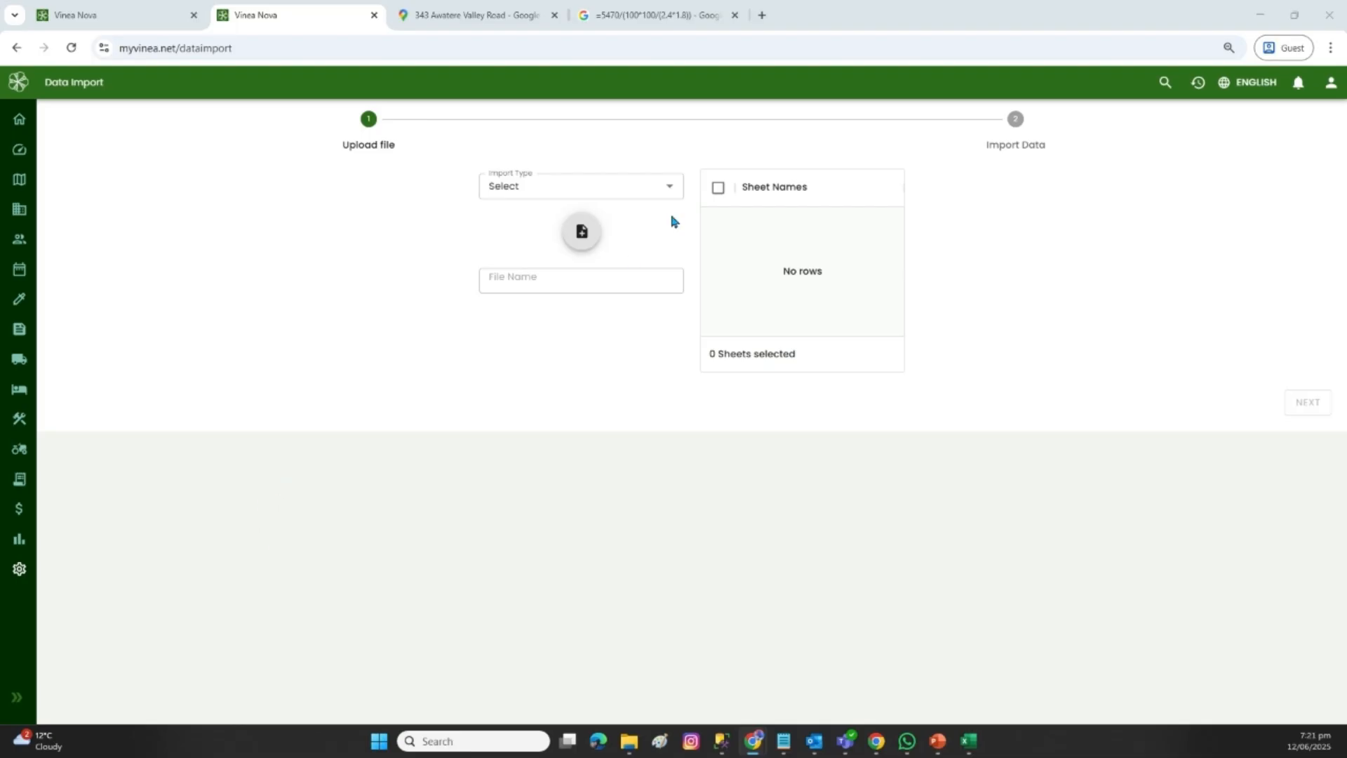
pyautogui.click(670, 188)
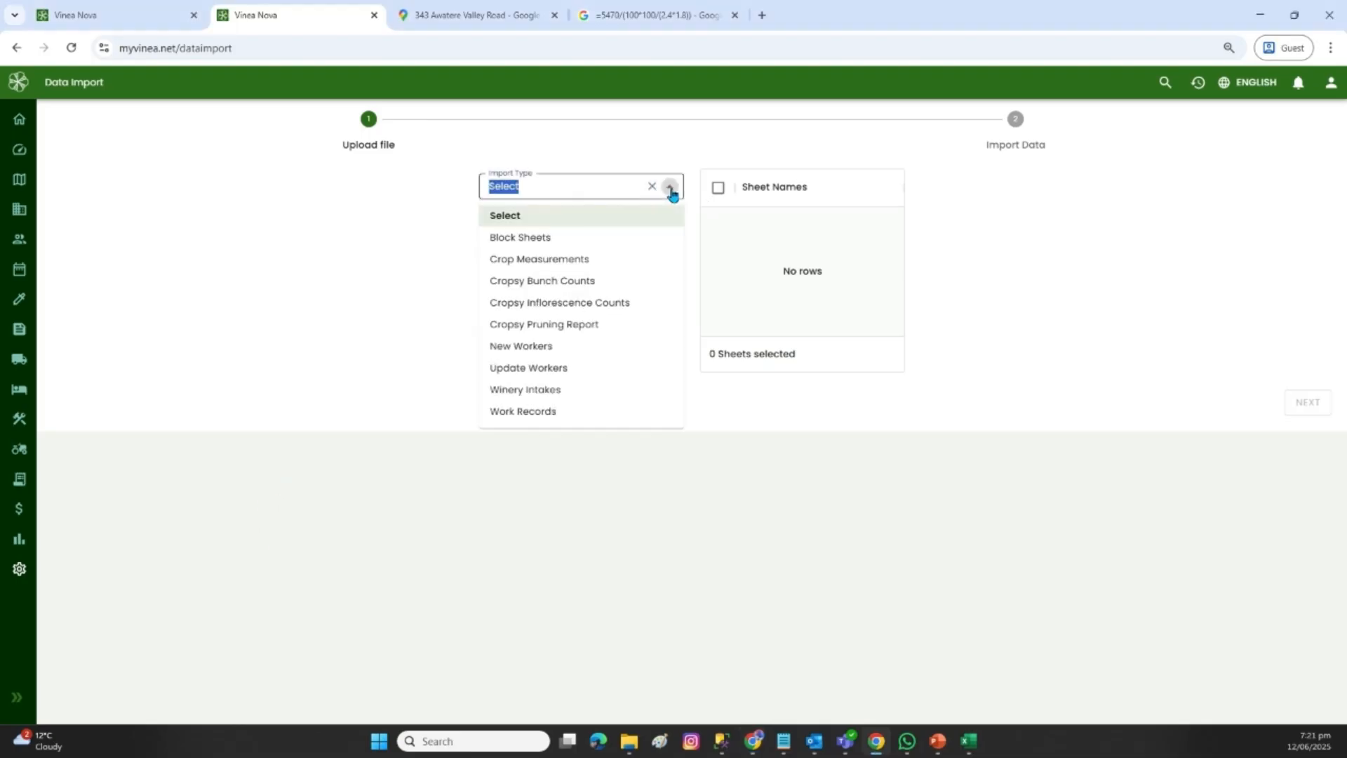
pyautogui.click(523, 370)
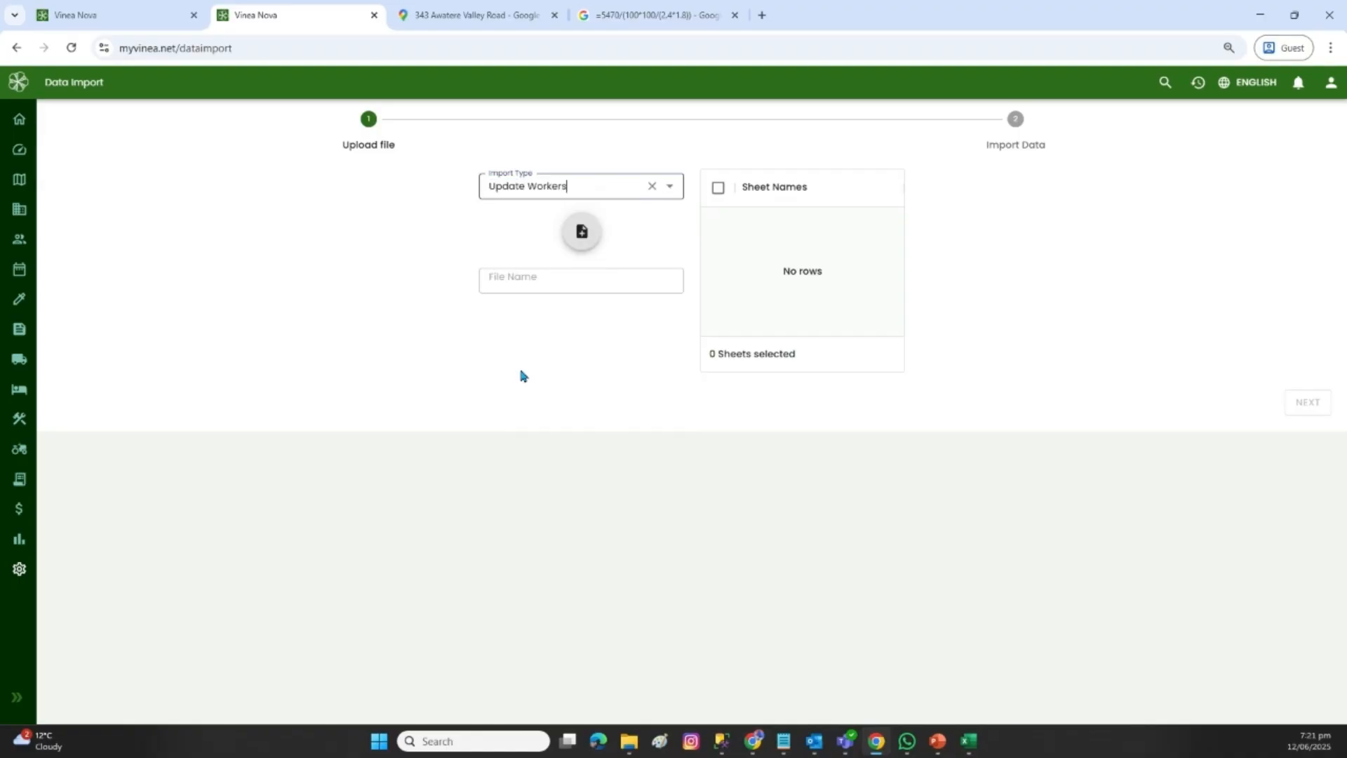
# Upload Import Update Workers Template.xlsx, select the Group 3 sheet, and import its worker rows after checking the preview
pyautogui.click(583, 236)
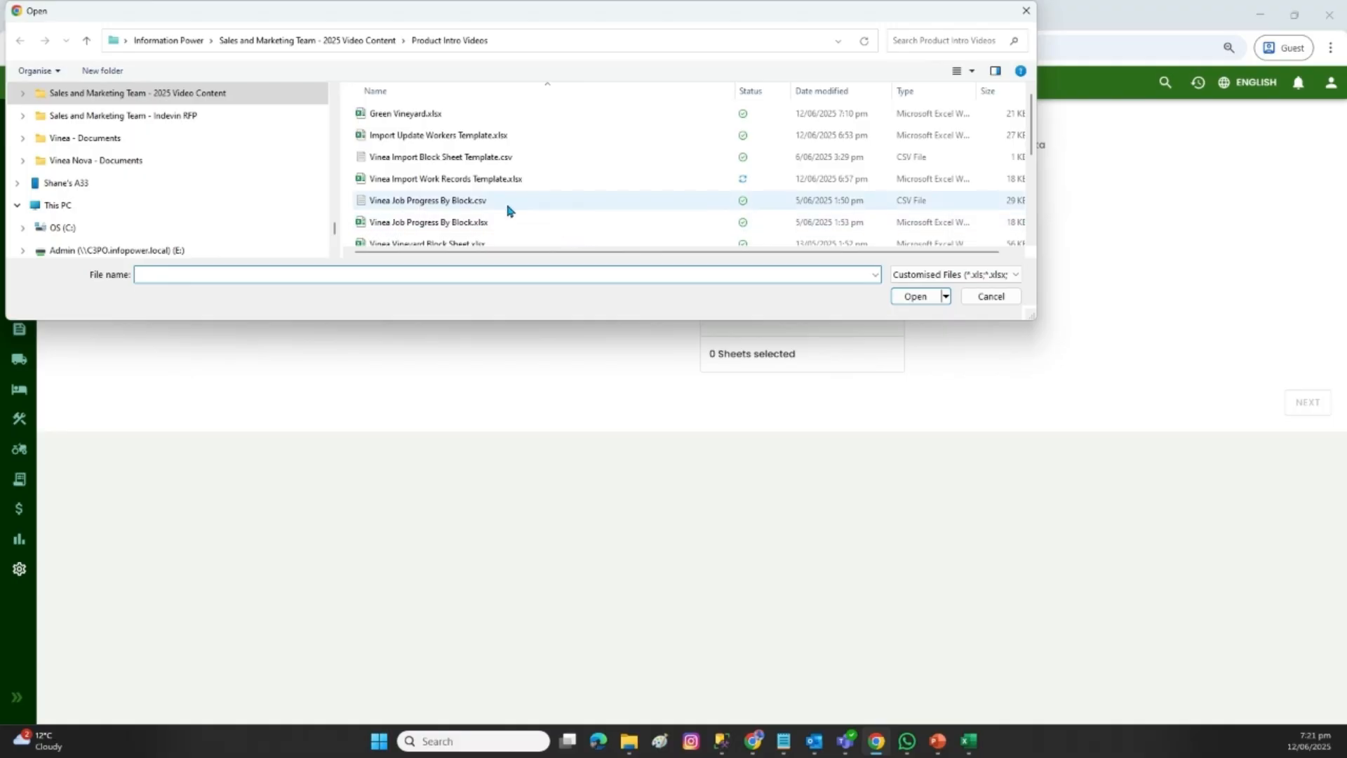
pyautogui.doubleClick(447, 136)
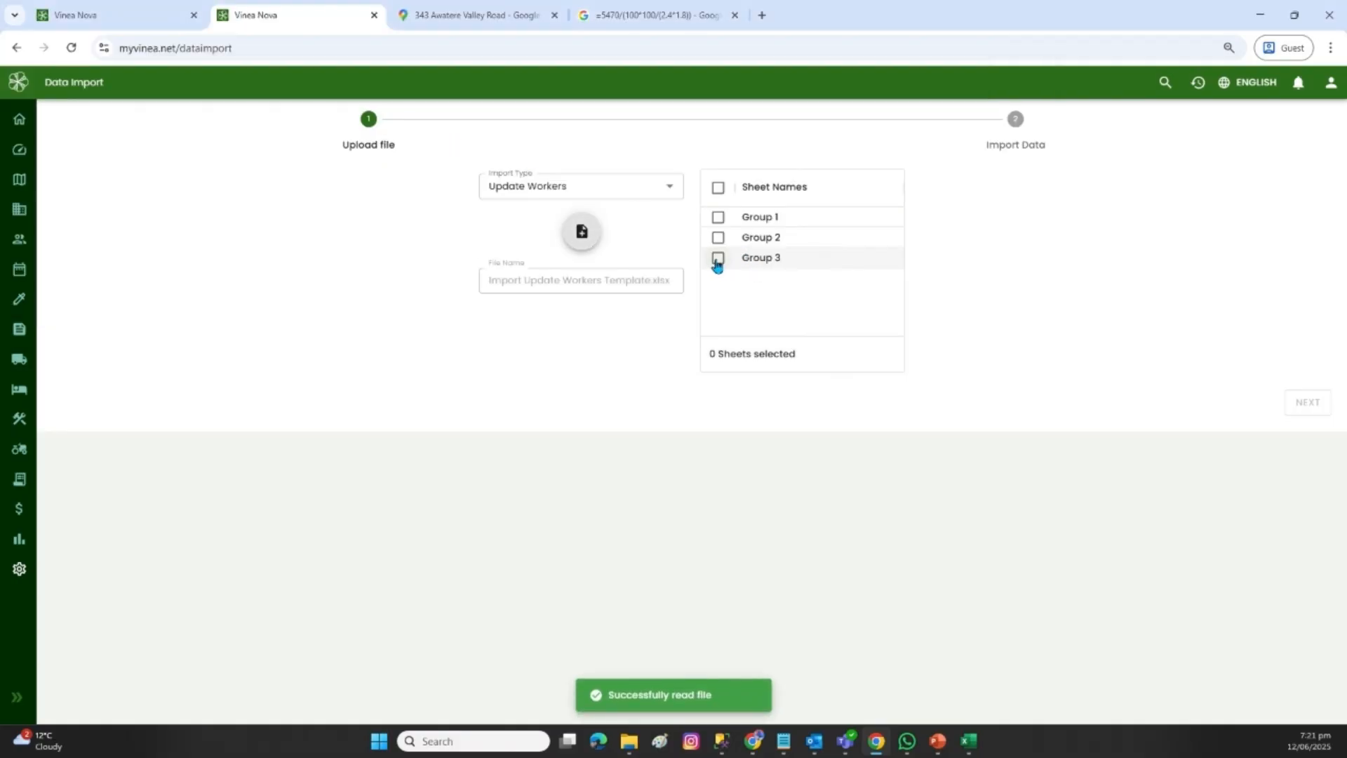
pyautogui.click(719, 264)
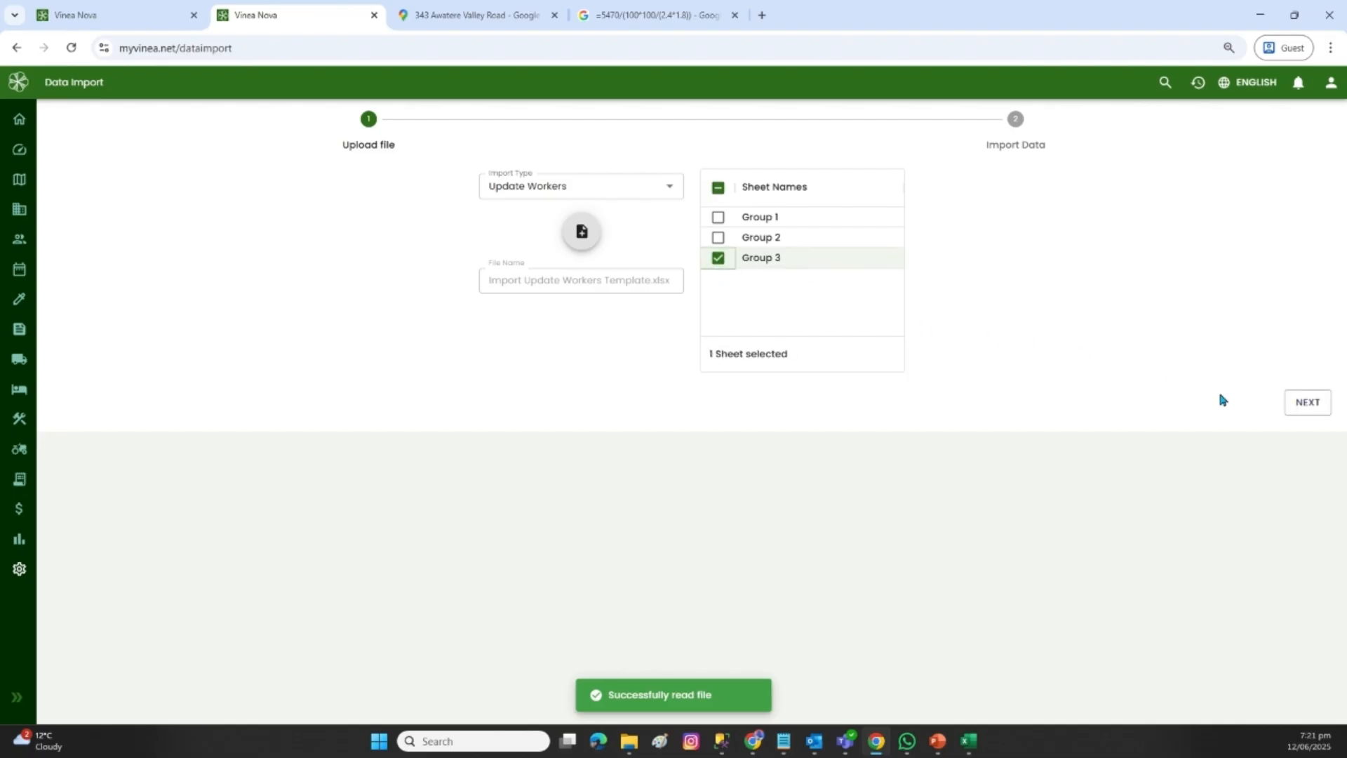
pyautogui.click(1306, 406)
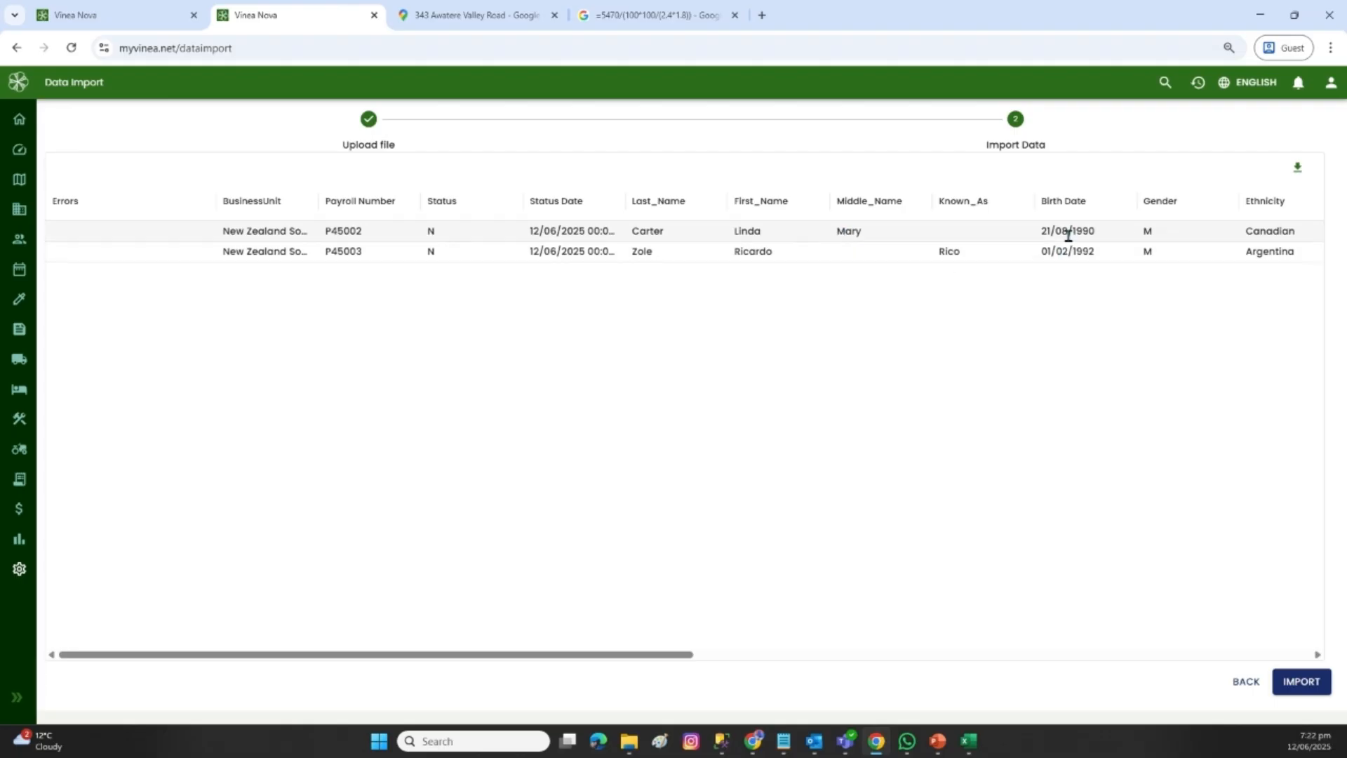
pyautogui.moveTo(512, 653); pyautogui.dragTo(1136, 694)
pyautogui.click(1302, 685)
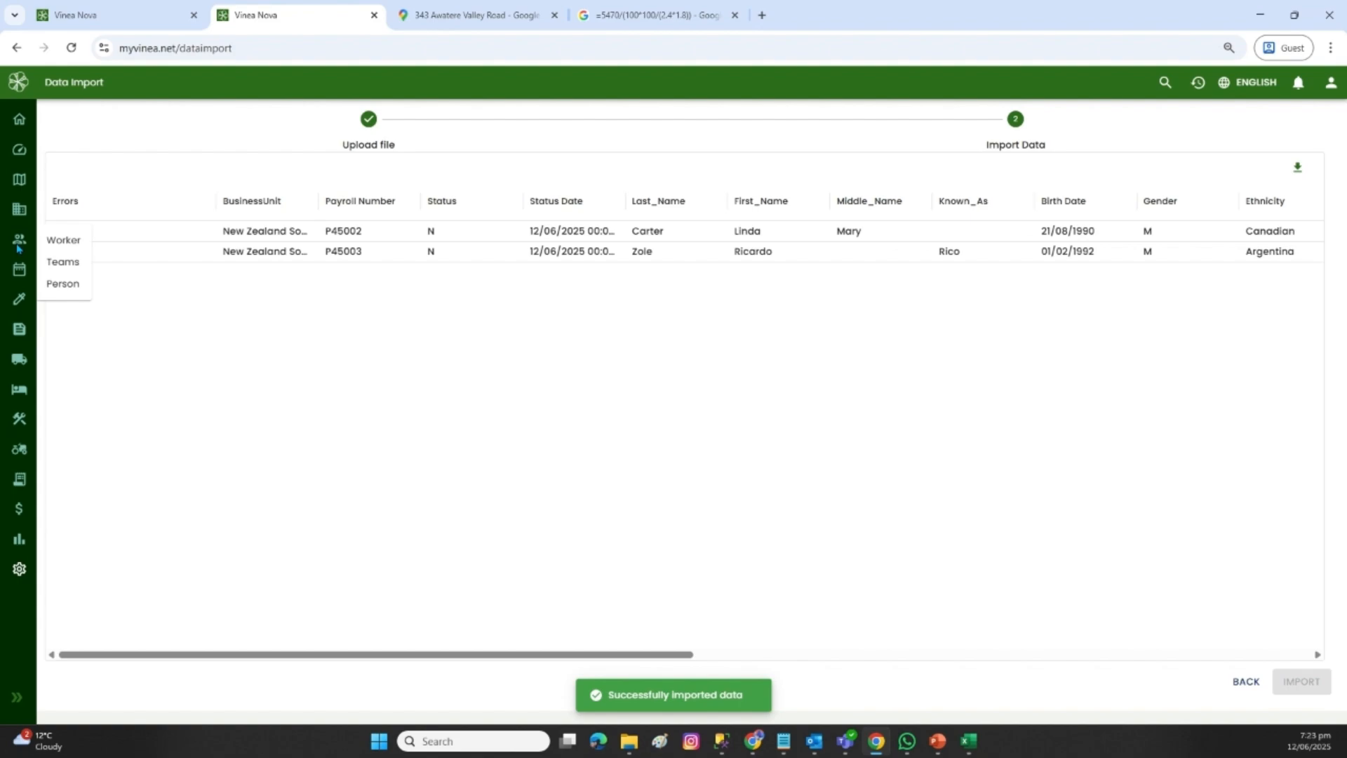
# Search the New Zealand South workers list for an imported worker by surname and open the matching record
pyautogui.click(94, 15)
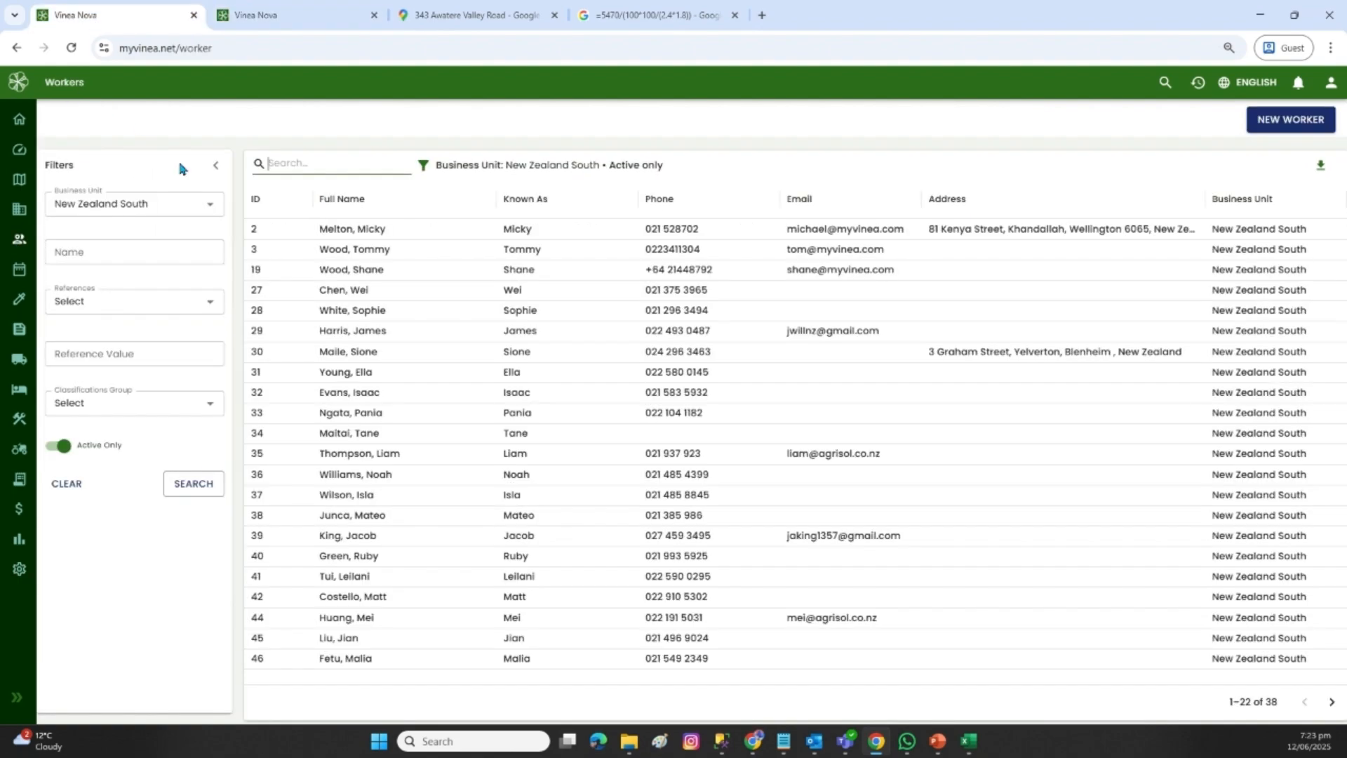
pyautogui.click(204, 484)
pyautogui.click(339, 166)
pyautogui.write('zole')
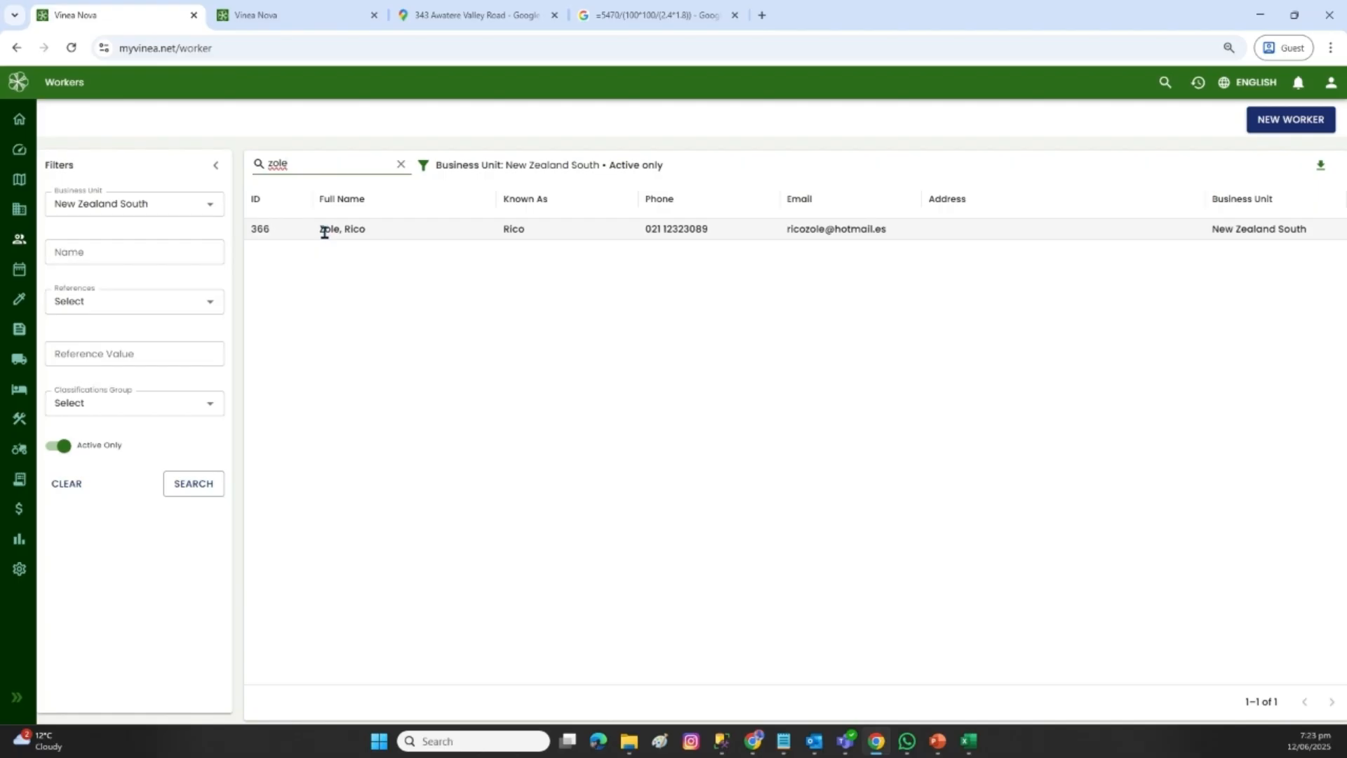
pyautogui.click(324, 232)
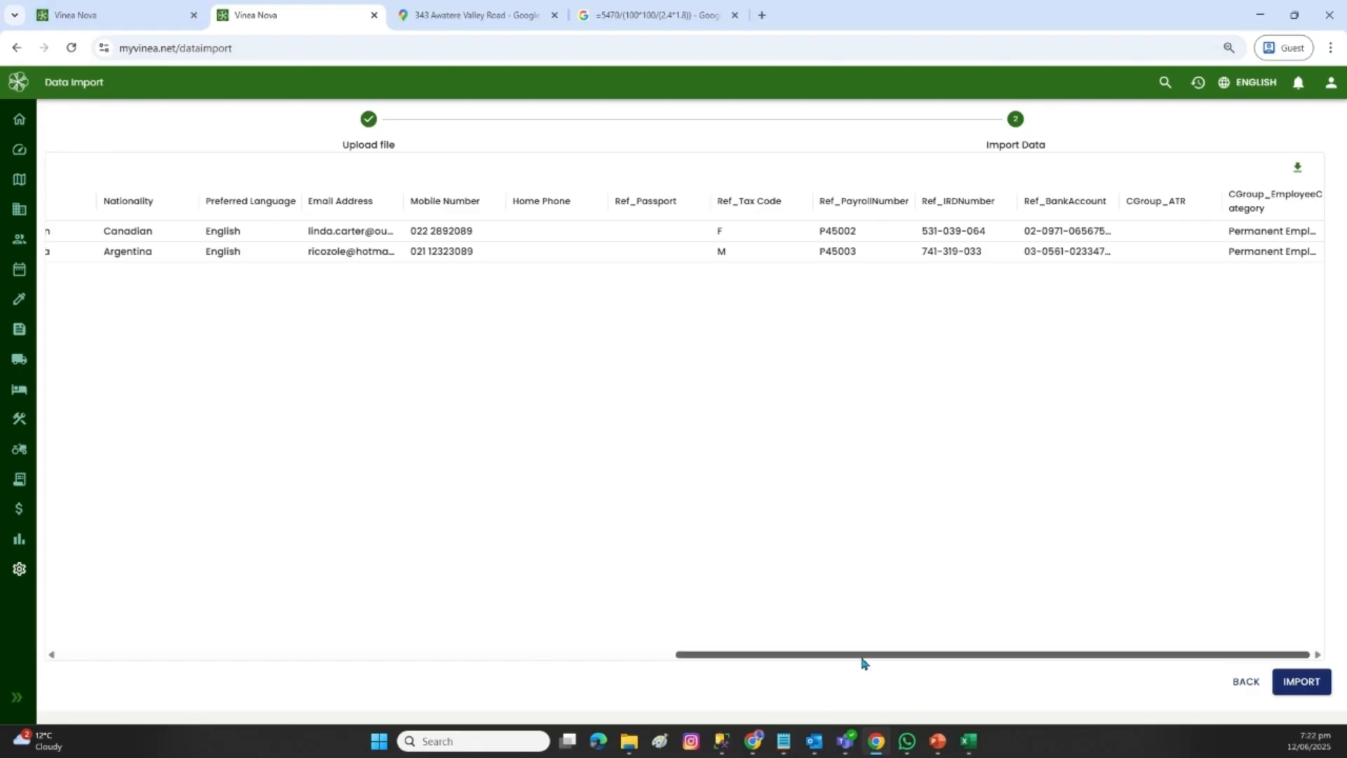
# Compare the import preview with the imported worker's record, including classifications and references, and open the record's further options
pyautogui.moveTo(713, 656); pyautogui.dragTo(19, 644)
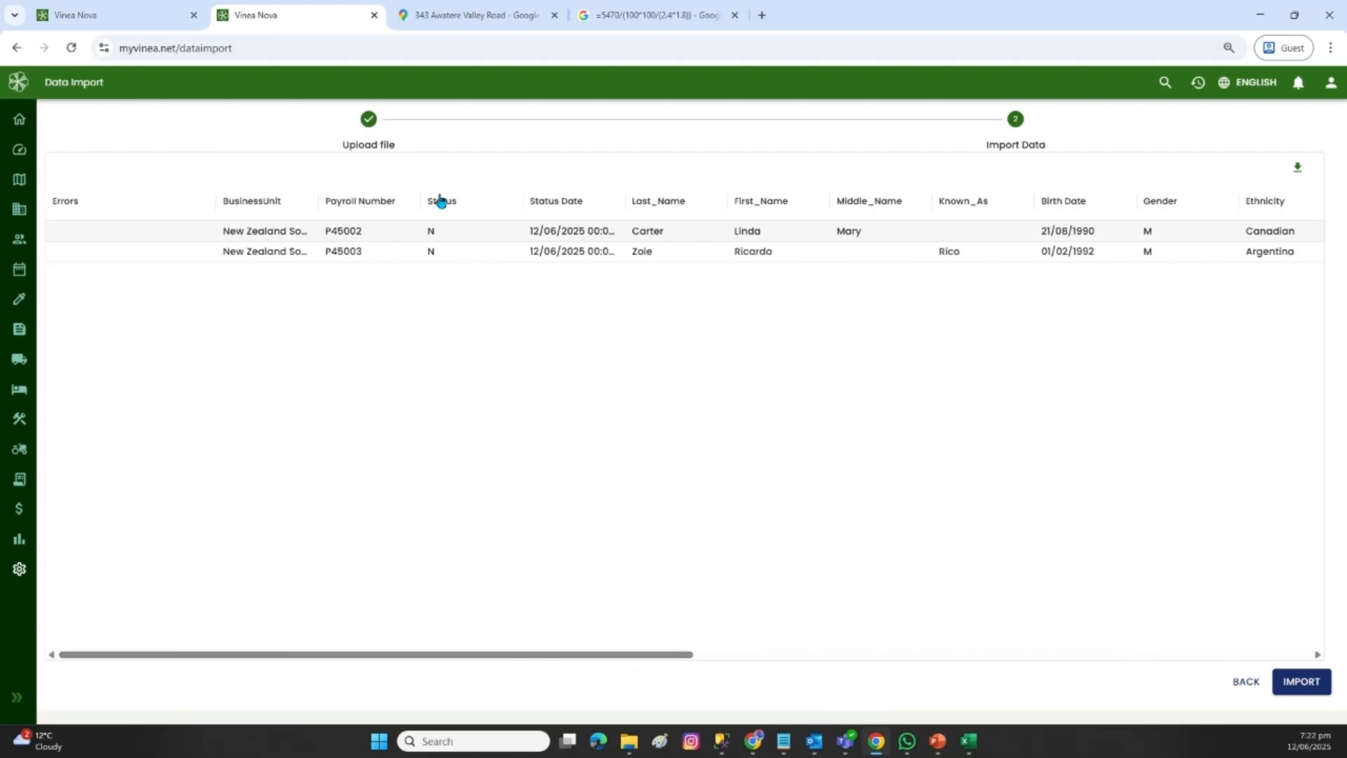
pyautogui.click(120, 17)
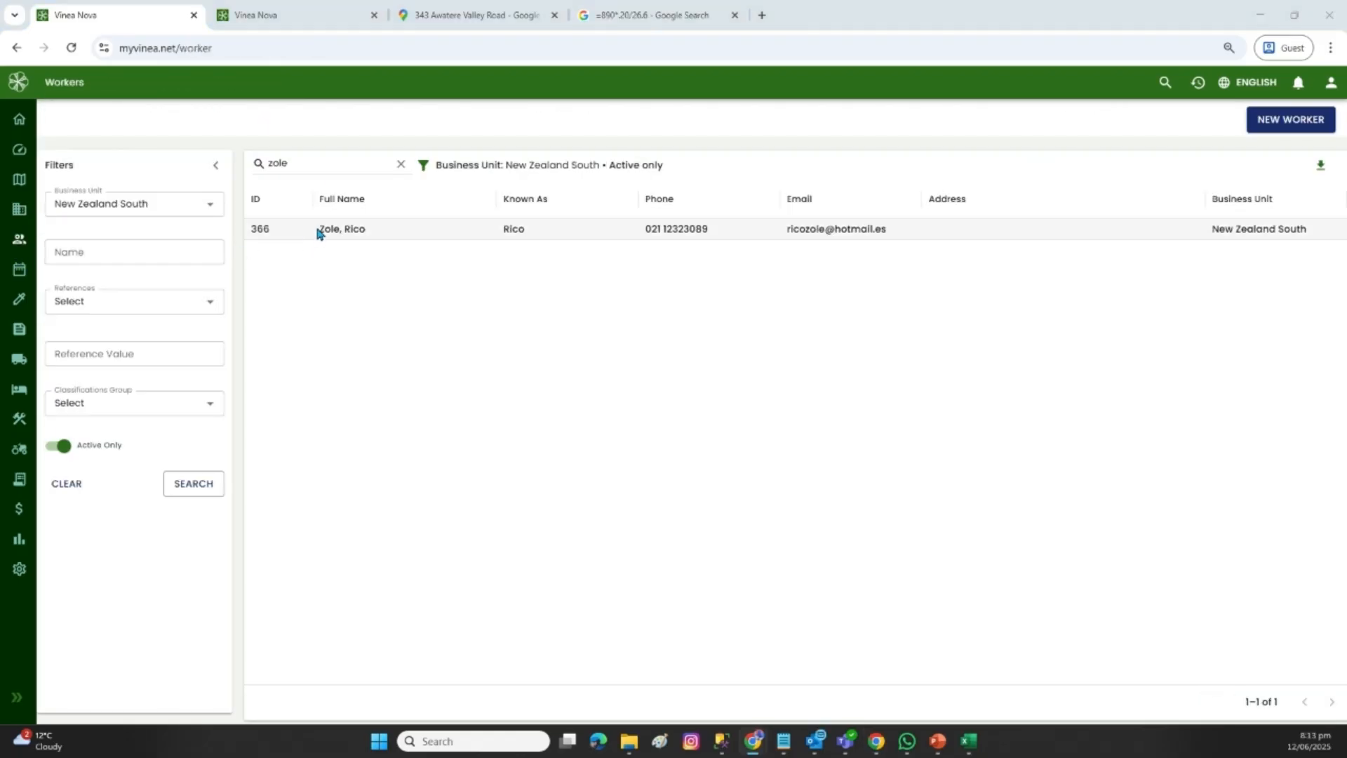
pyautogui.click(318, 231)
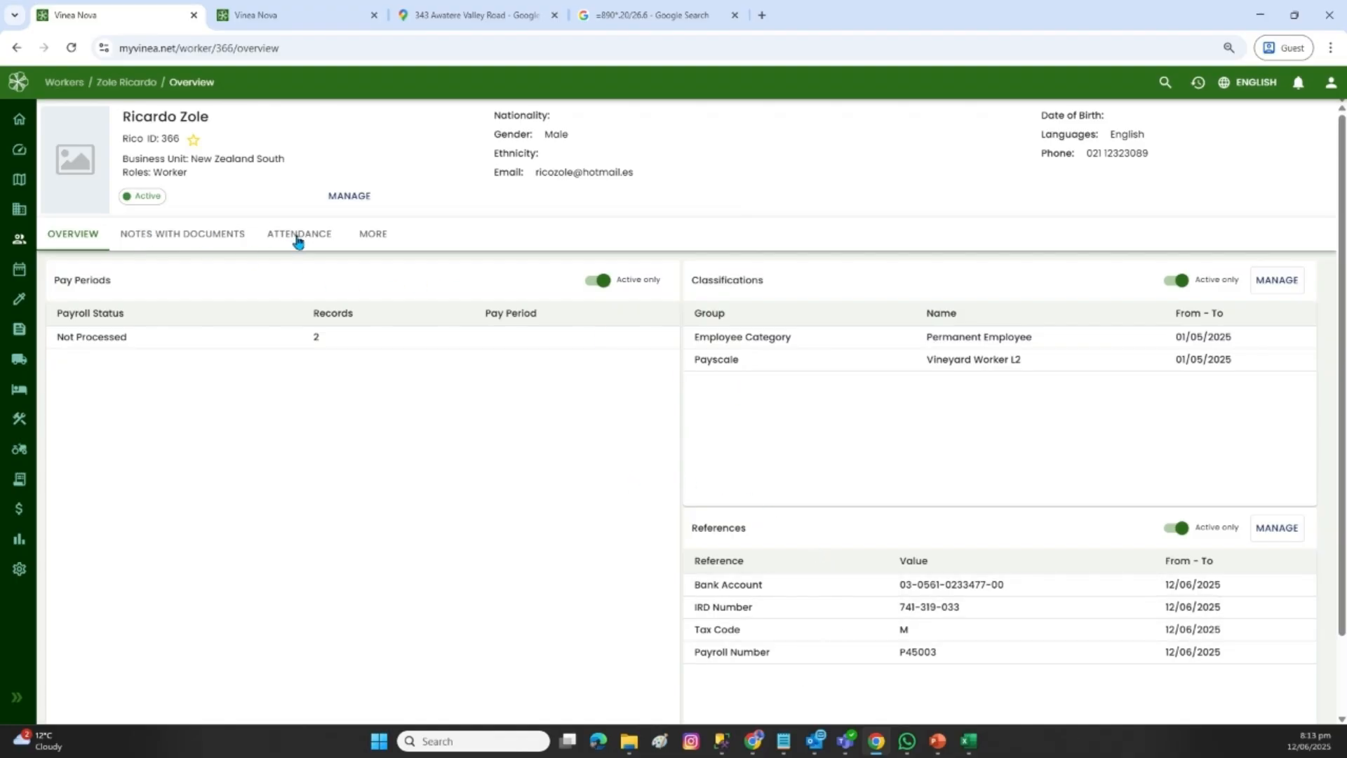
pyautogui.click(382, 239)
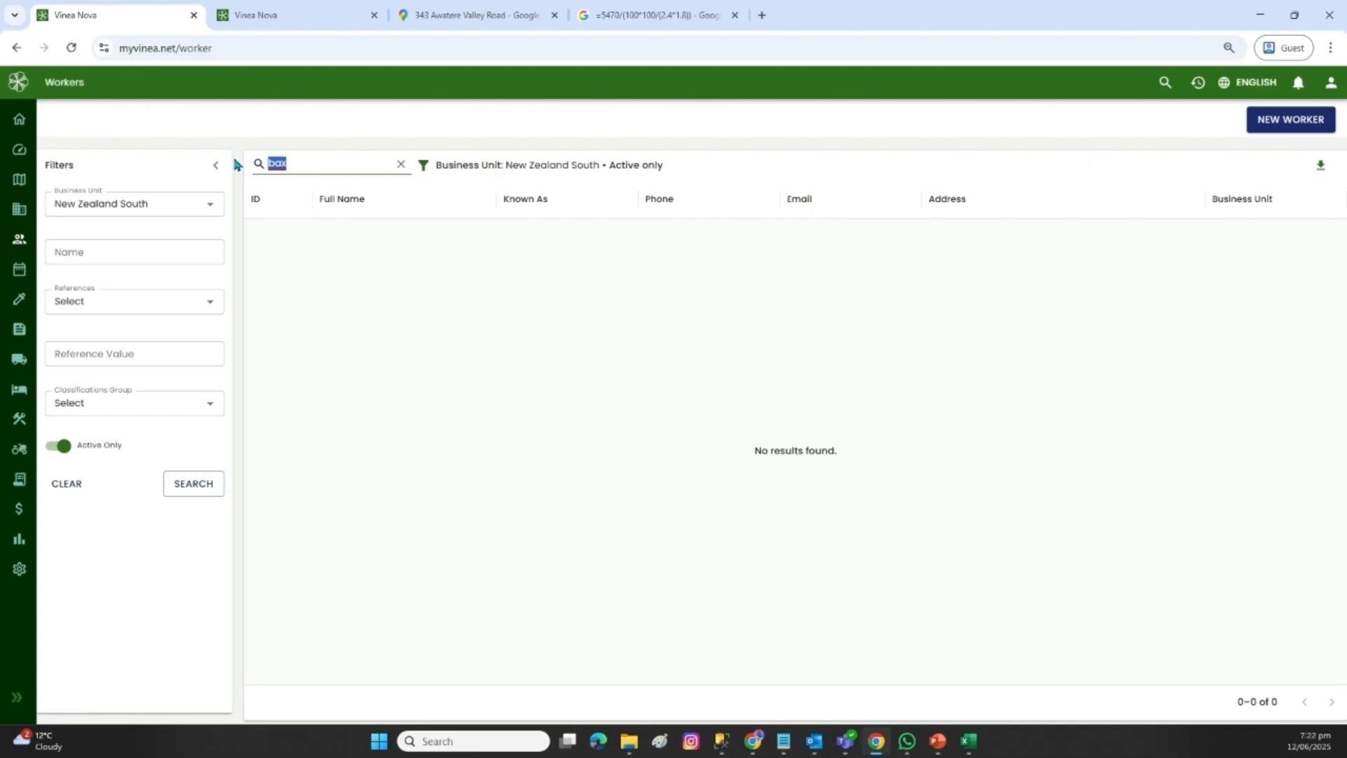
# Search the workers list for the other worker's surname and clear the search text
pyautogui.write('carter')
pyautogui.press('BackSpace')
pyautogui.press('BackSpace')
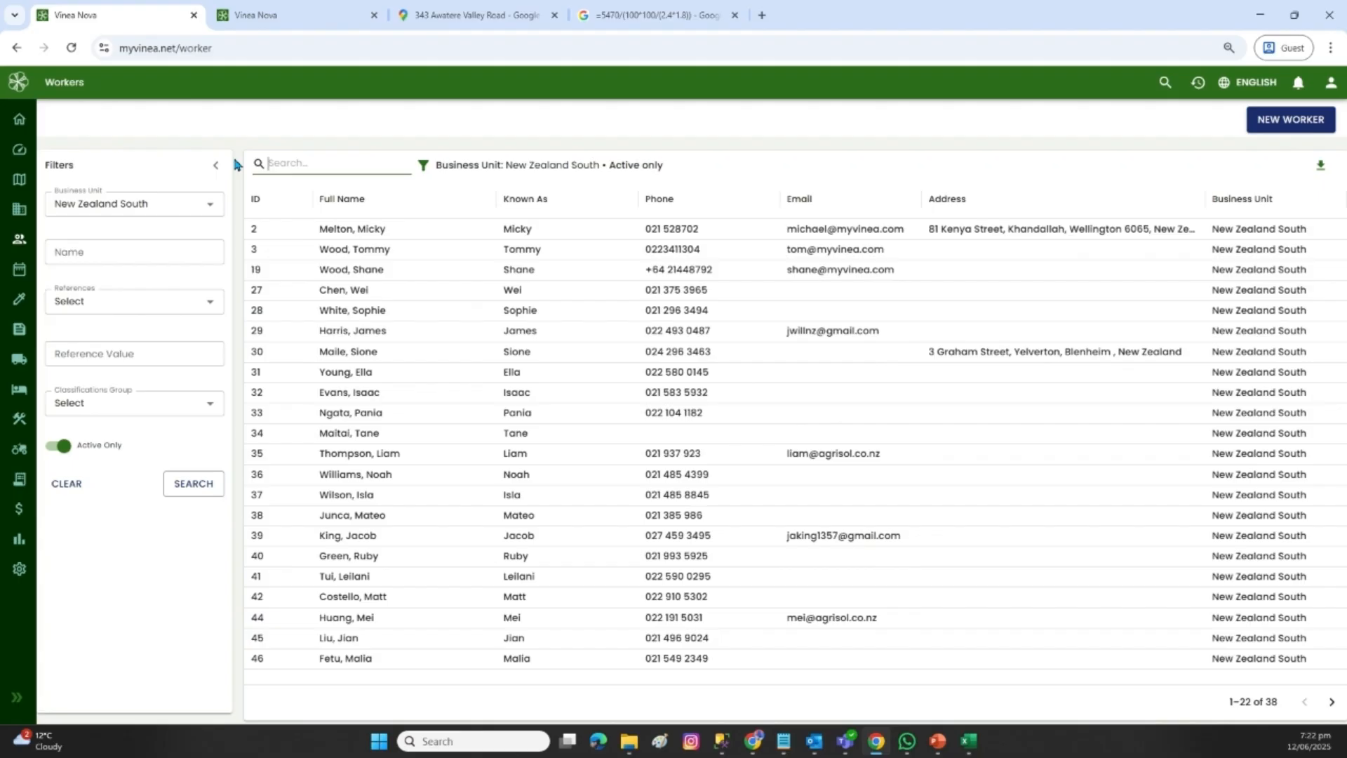
pyautogui.write('[')
pyautogui.press('BackSpace')
# Examine the V26 - Green 2 C Cuts job's work records, block progress and map
pyautogui.click(313, 23)
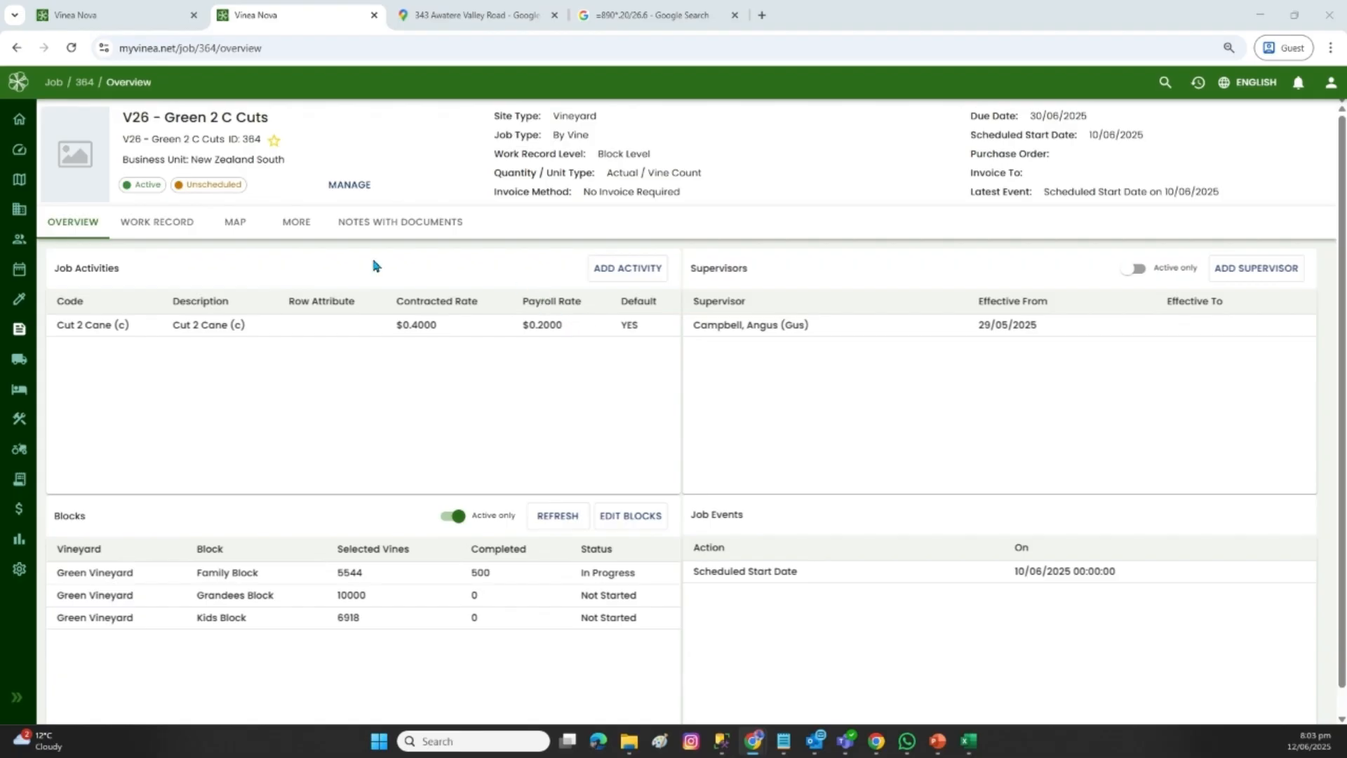
pyautogui.click(165, 226)
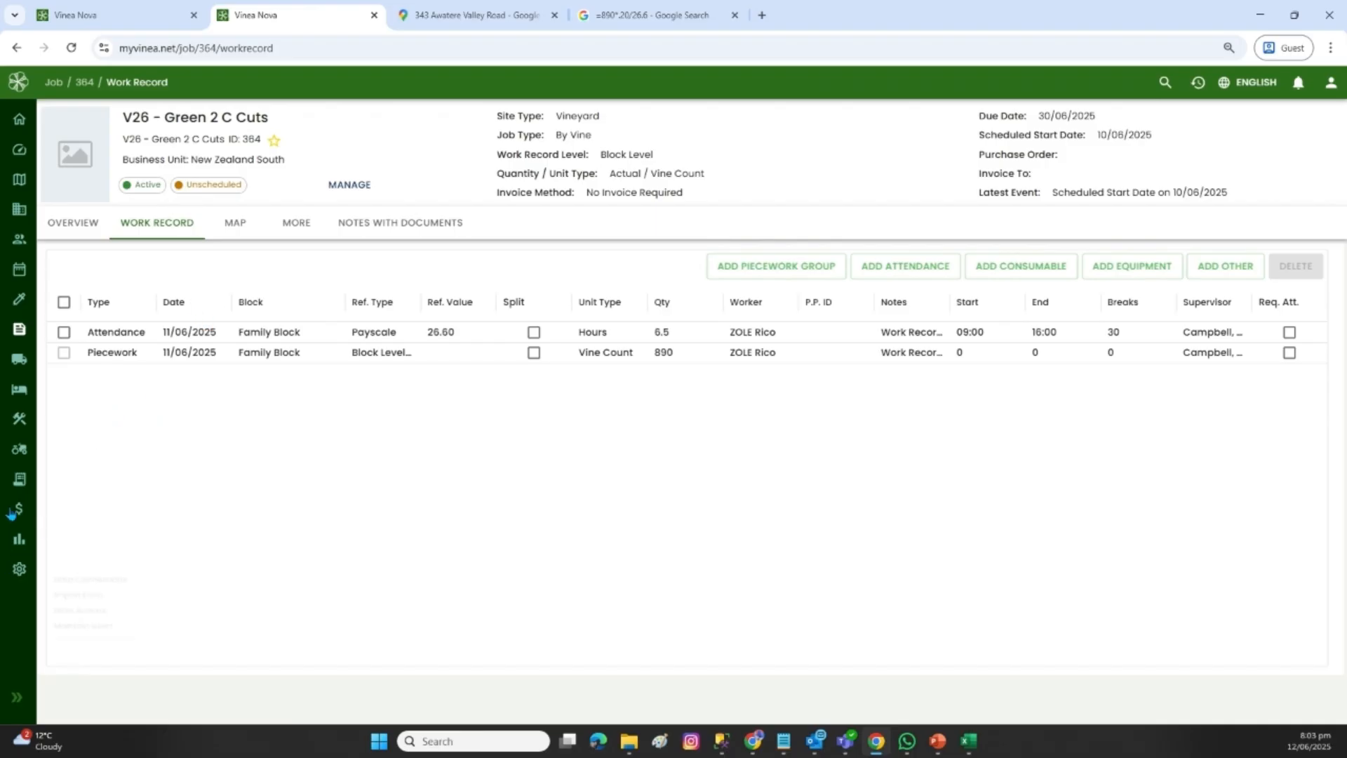
pyautogui.click(68, 221)
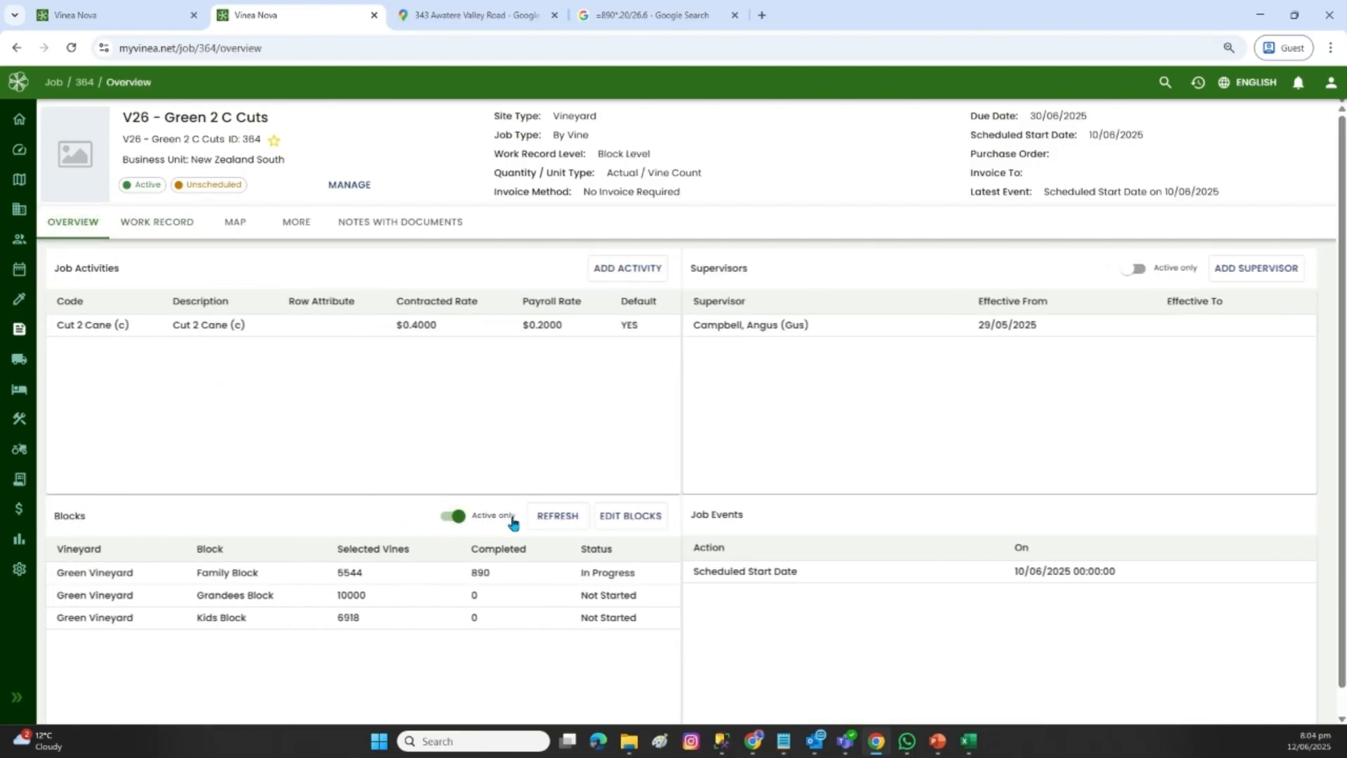
pyautogui.click(235, 223)
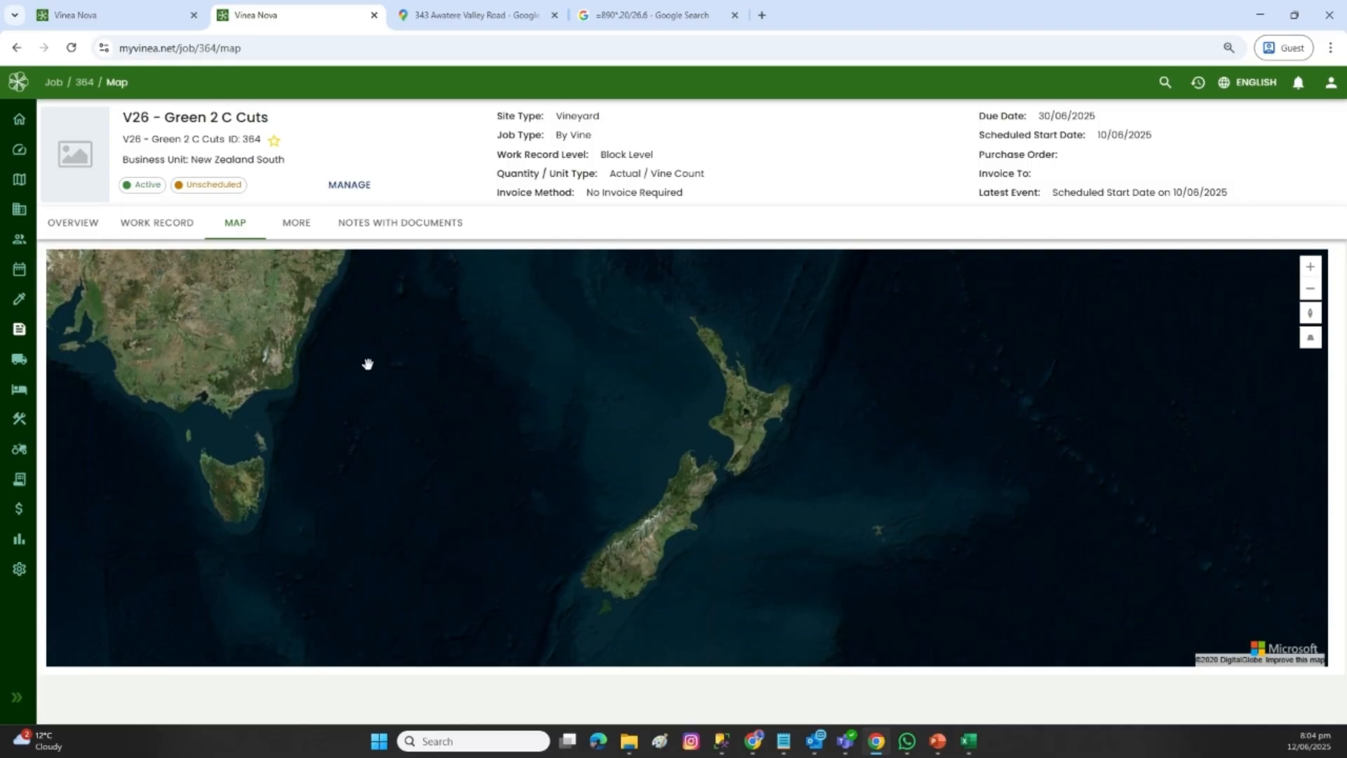
# Open the data import page and load Vinea Import Work Records Template.xlsx as a Work Records import
pyautogui.moveTo(14, 323)
pyautogui.moveTo(19, 568)
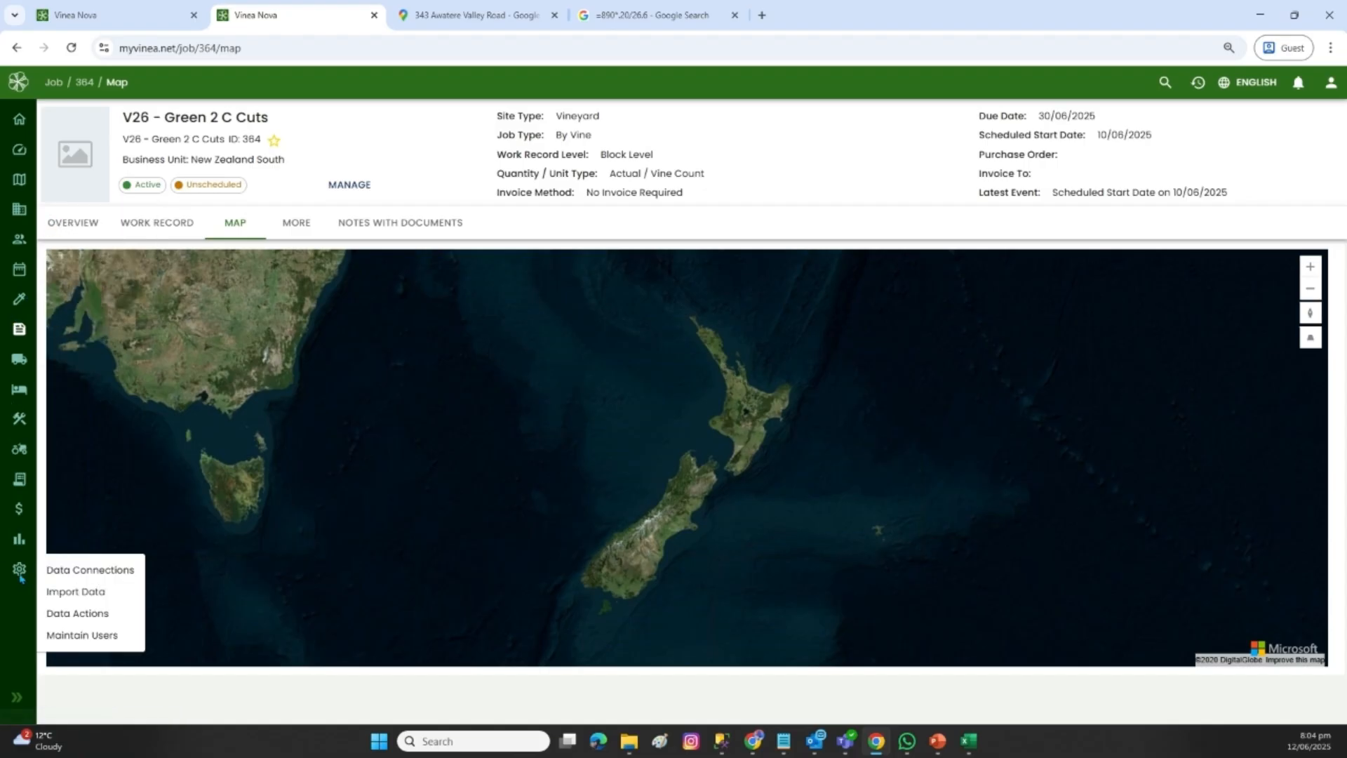
pyautogui.click(69, 595)
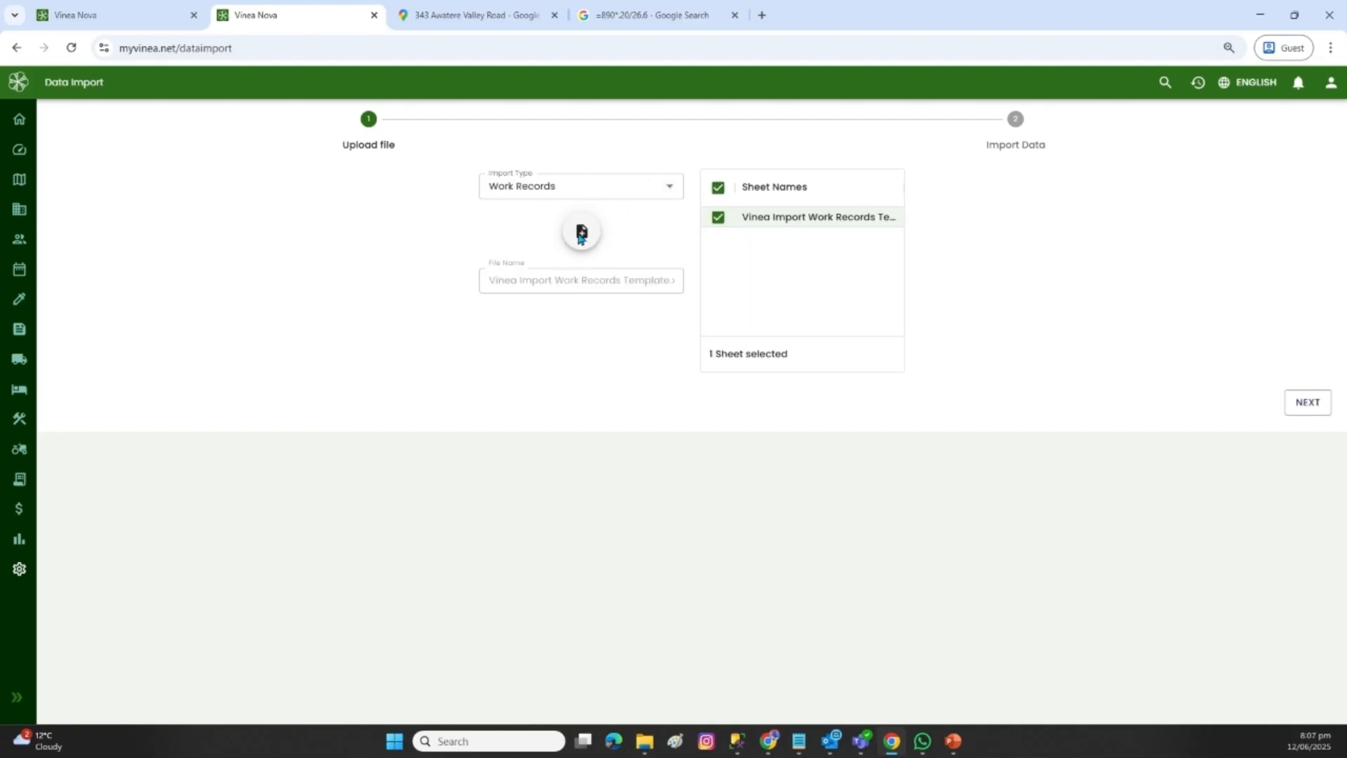
pyautogui.click(582, 236)
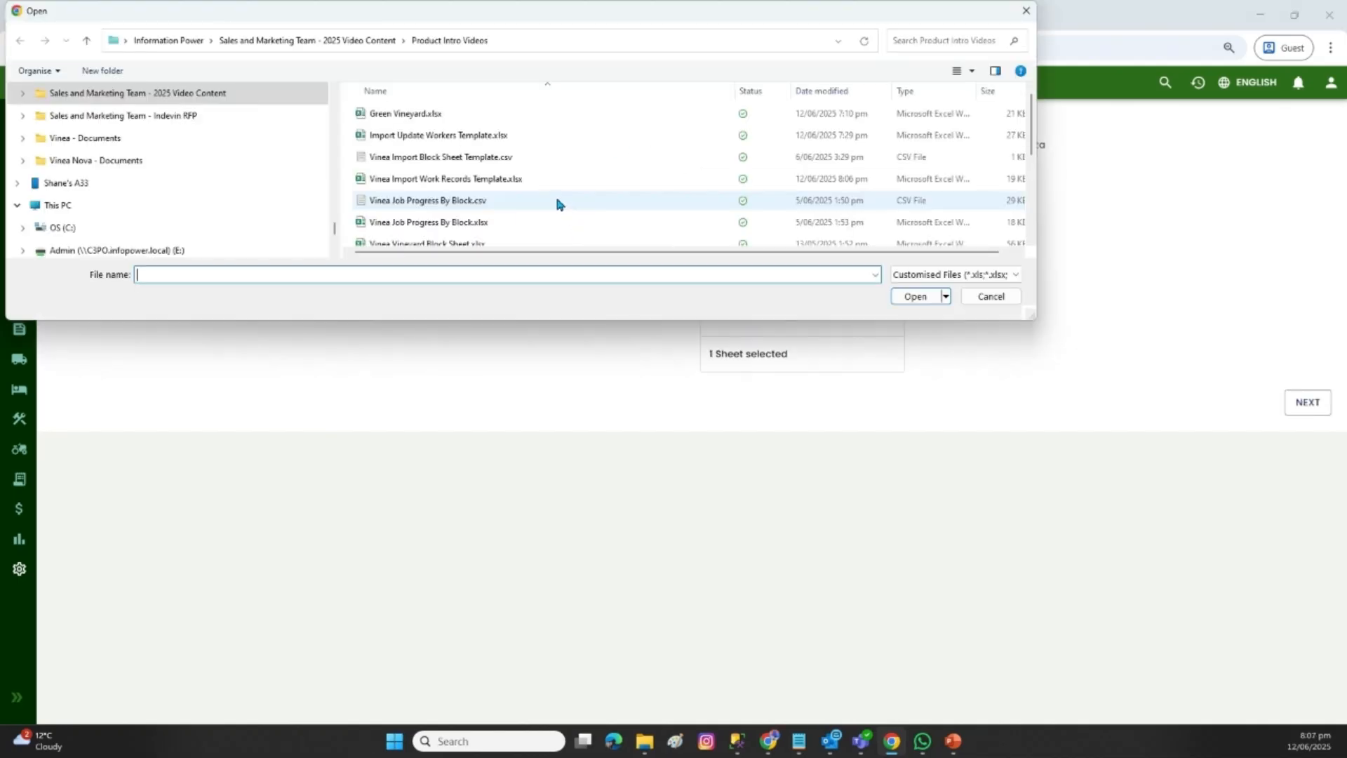
pyautogui.click(492, 180)
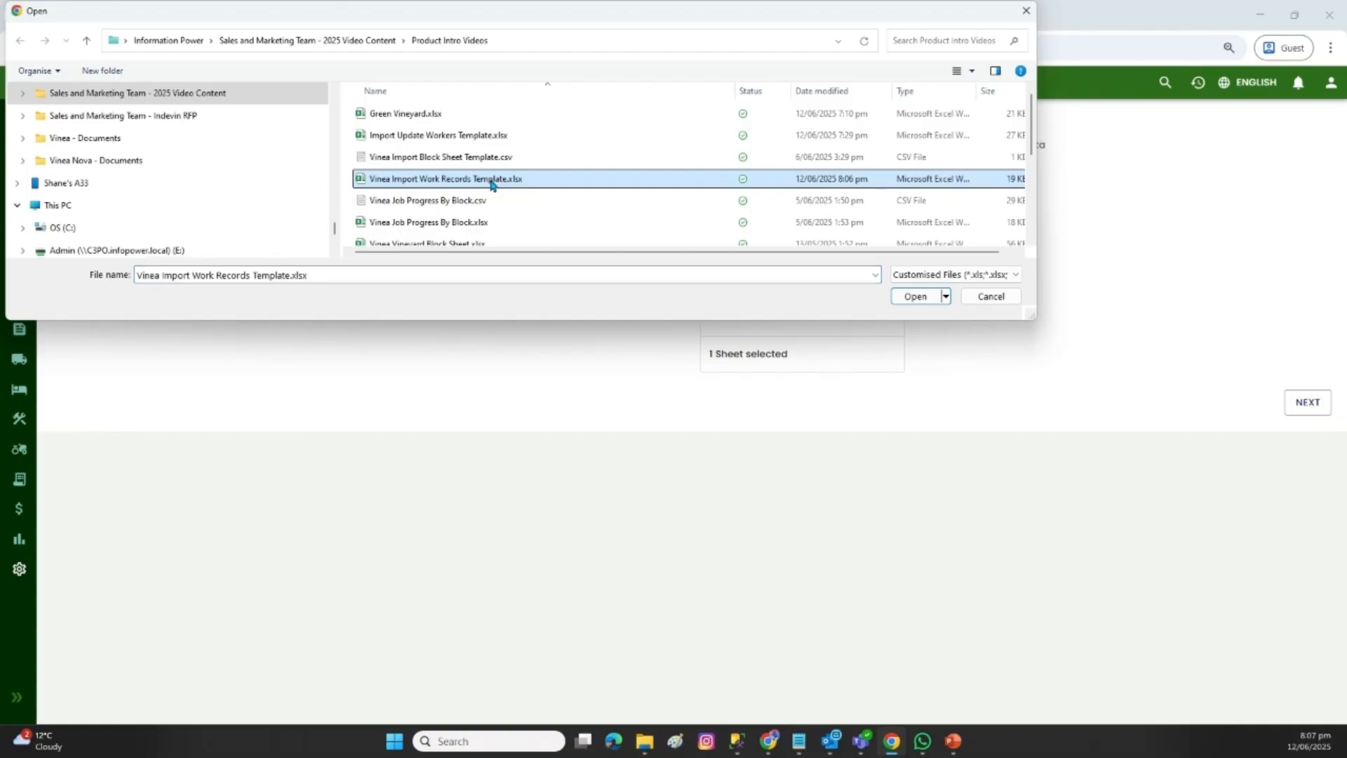
pyautogui.doubleClick(492, 180)
# Select the work records template's sheet and continue to the preview of the data it contains
pyautogui.click(714, 226)
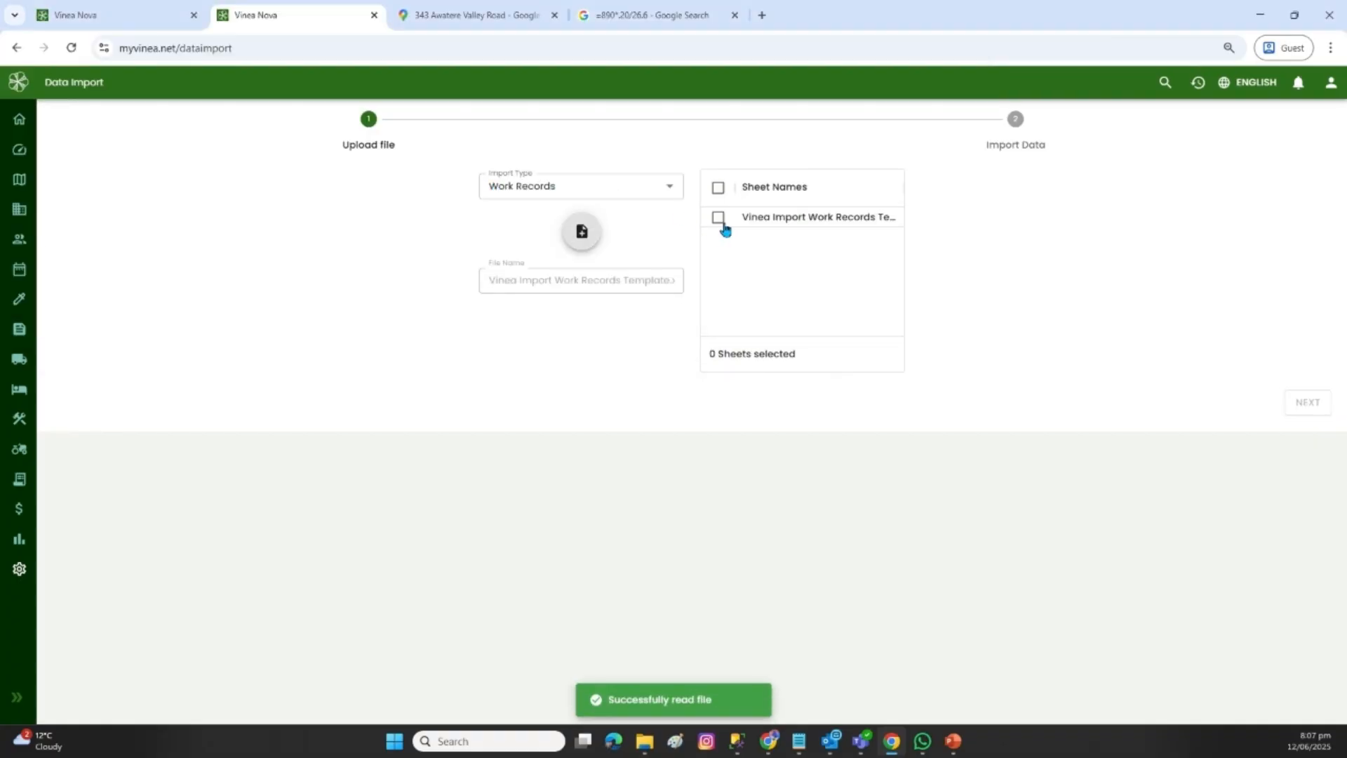
pyautogui.click(715, 228)
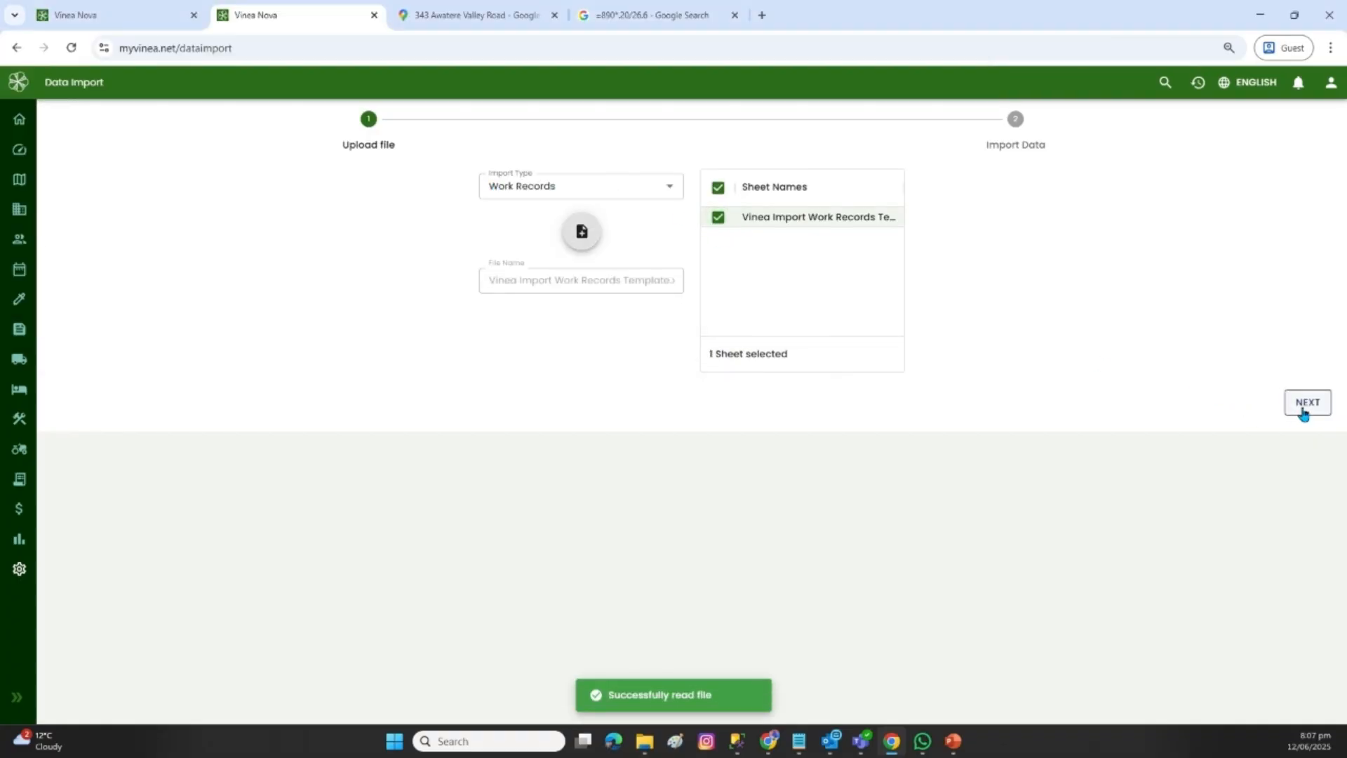
pyautogui.click(1302, 408)
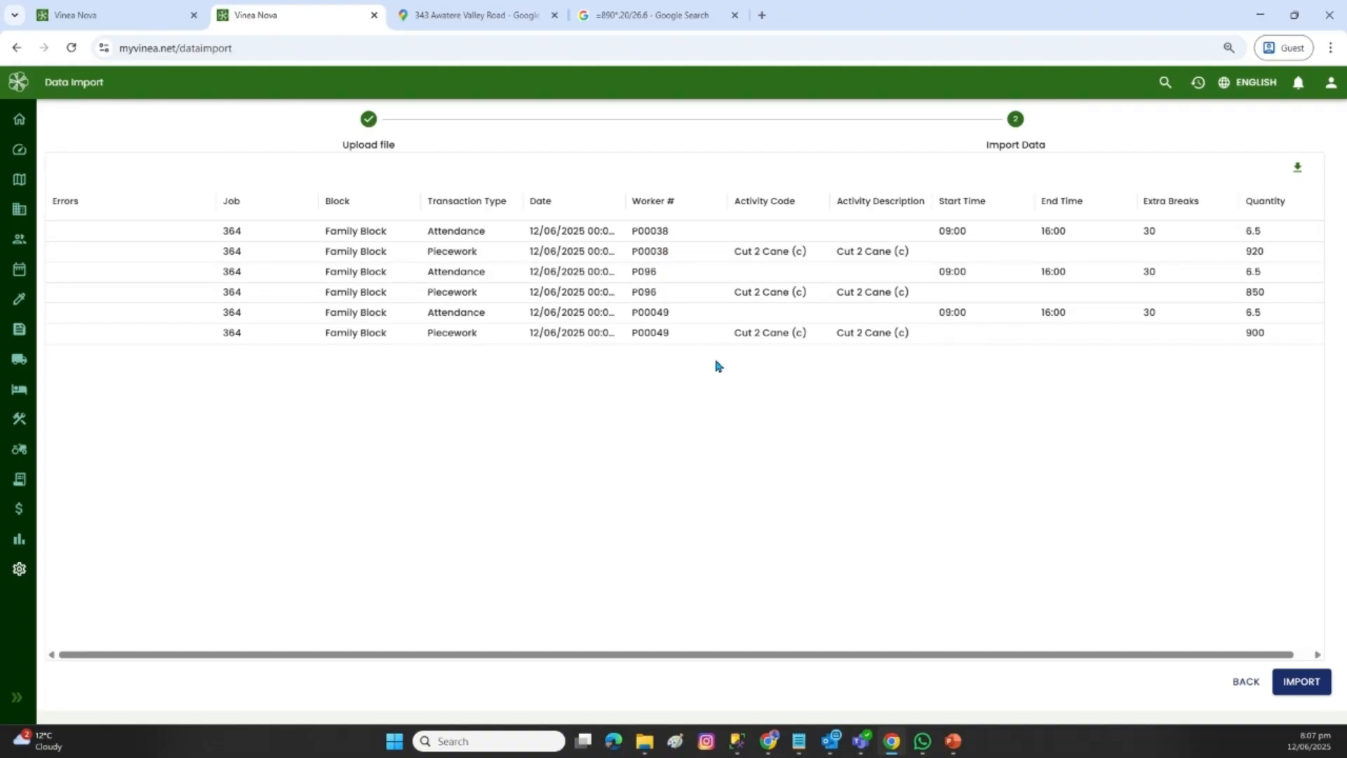
# Check the work records of the V26 - Green 2 C Cuts job, widening the Worker column to read the full names
pyautogui.hotkey('ctrl', 'shift', 'Tab')
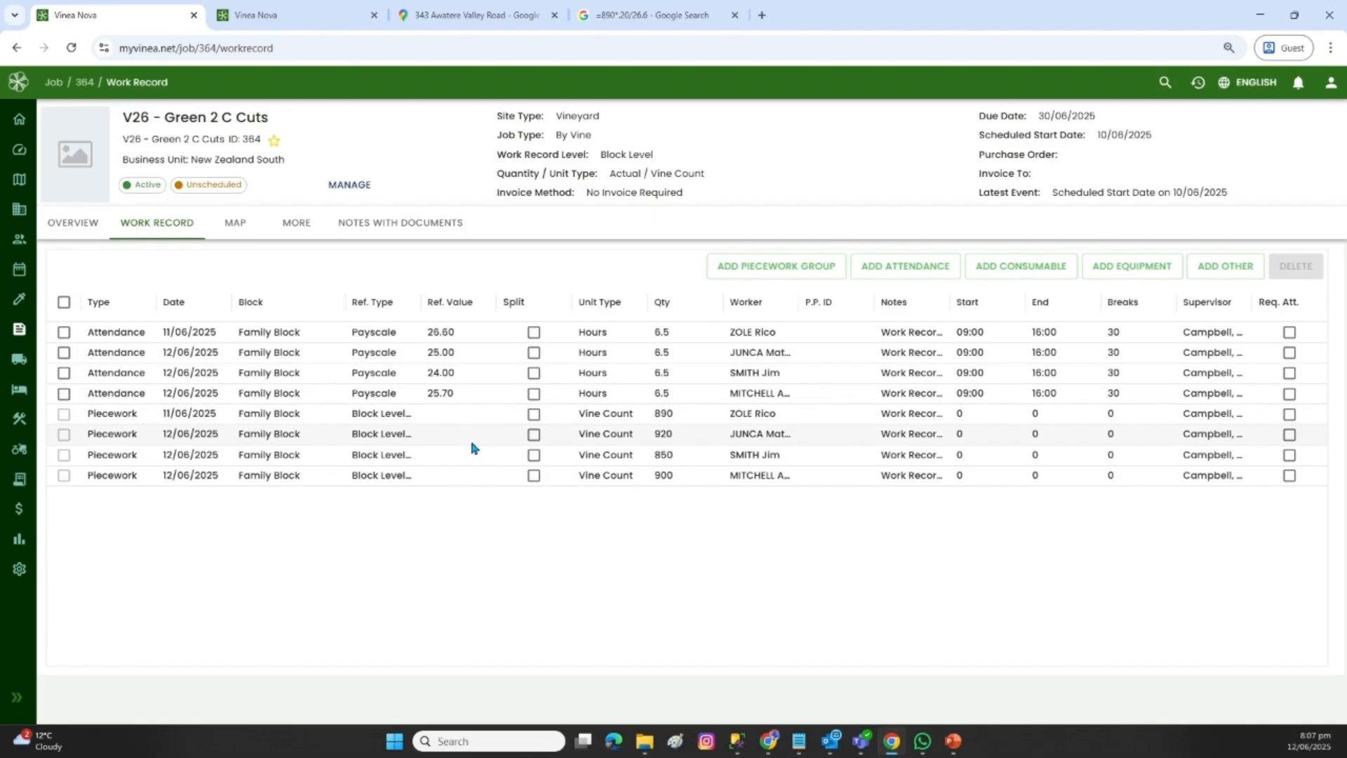
pyautogui.moveTo(798, 302); pyautogui.dragTo(856, 303)
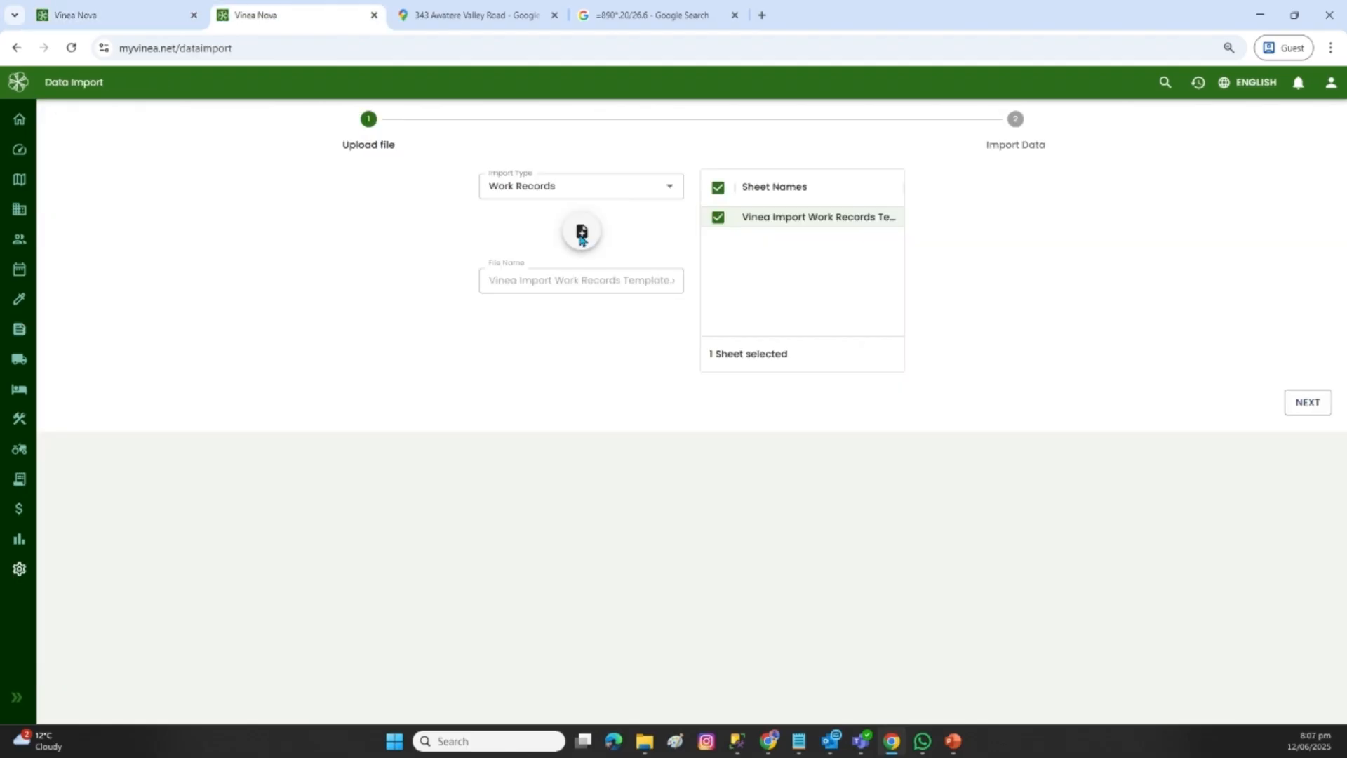
# Load Vinea Import Work Records Template.xlsx again with its sheet selected and import the previewed work records
pyautogui.click(582, 234)
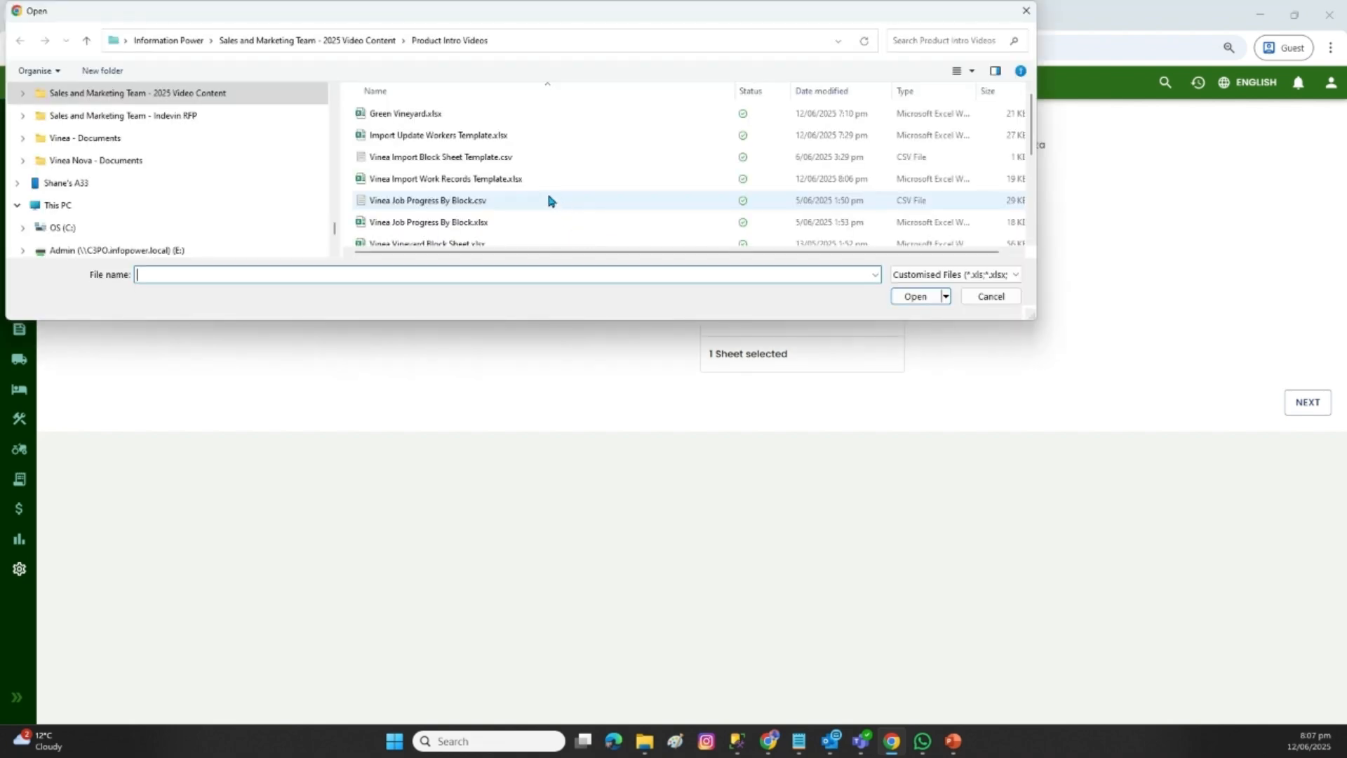
pyautogui.click(492, 180)
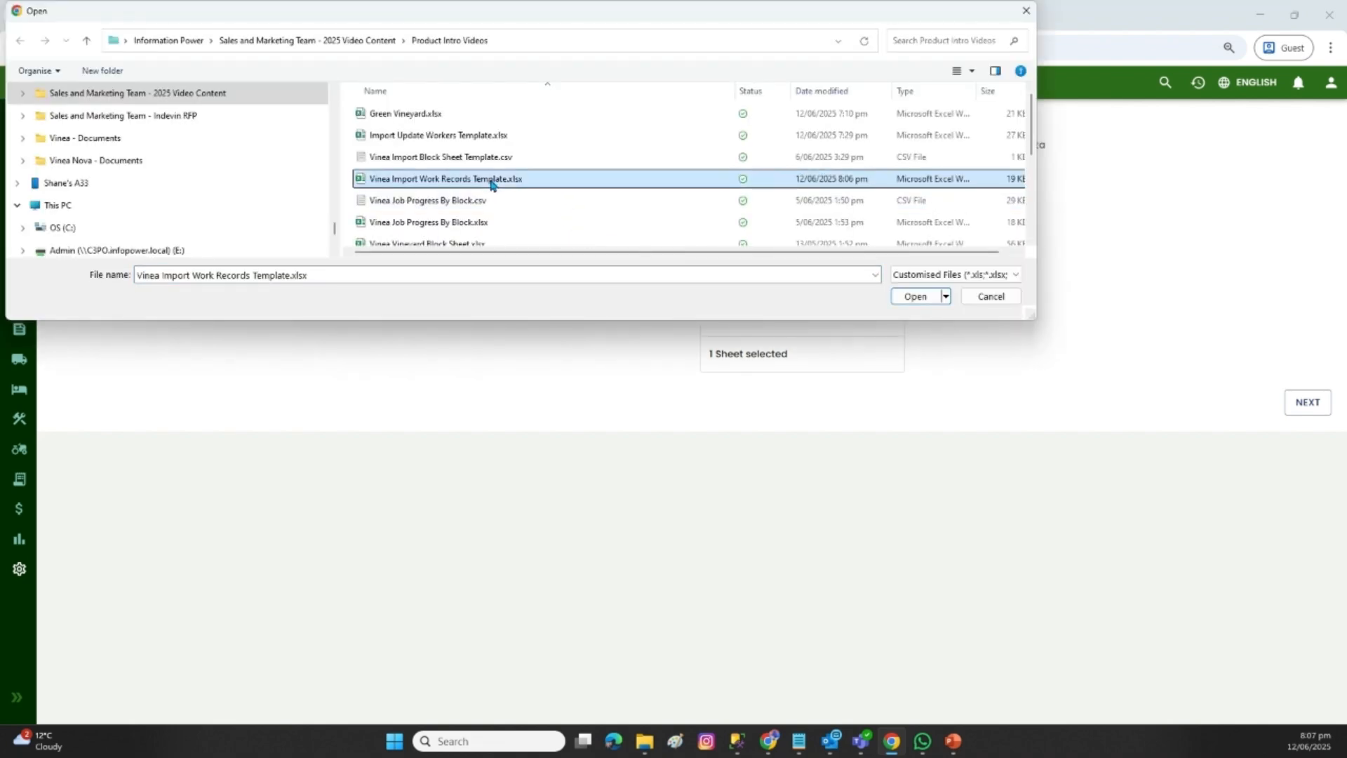
pyautogui.doubleClick(491, 180)
pyautogui.click(720, 219)
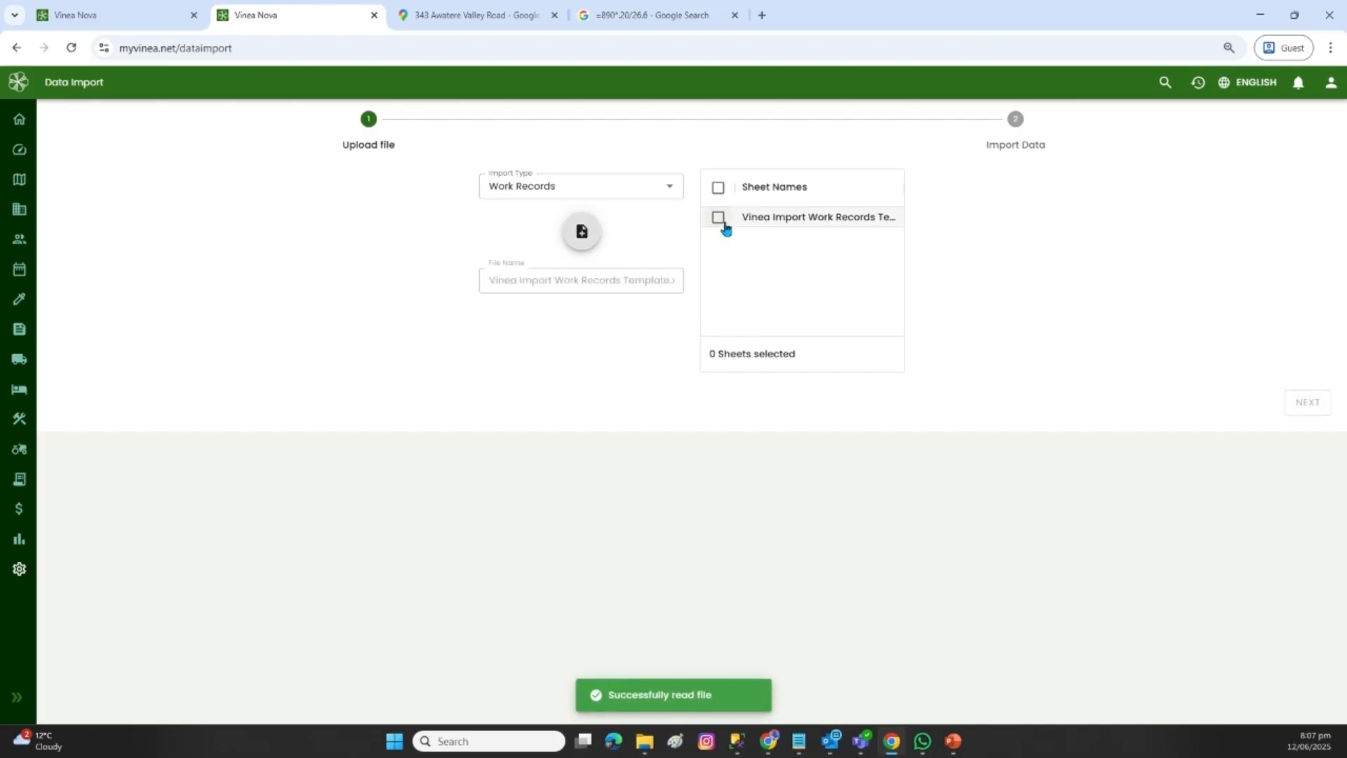
pyautogui.click(719, 218)
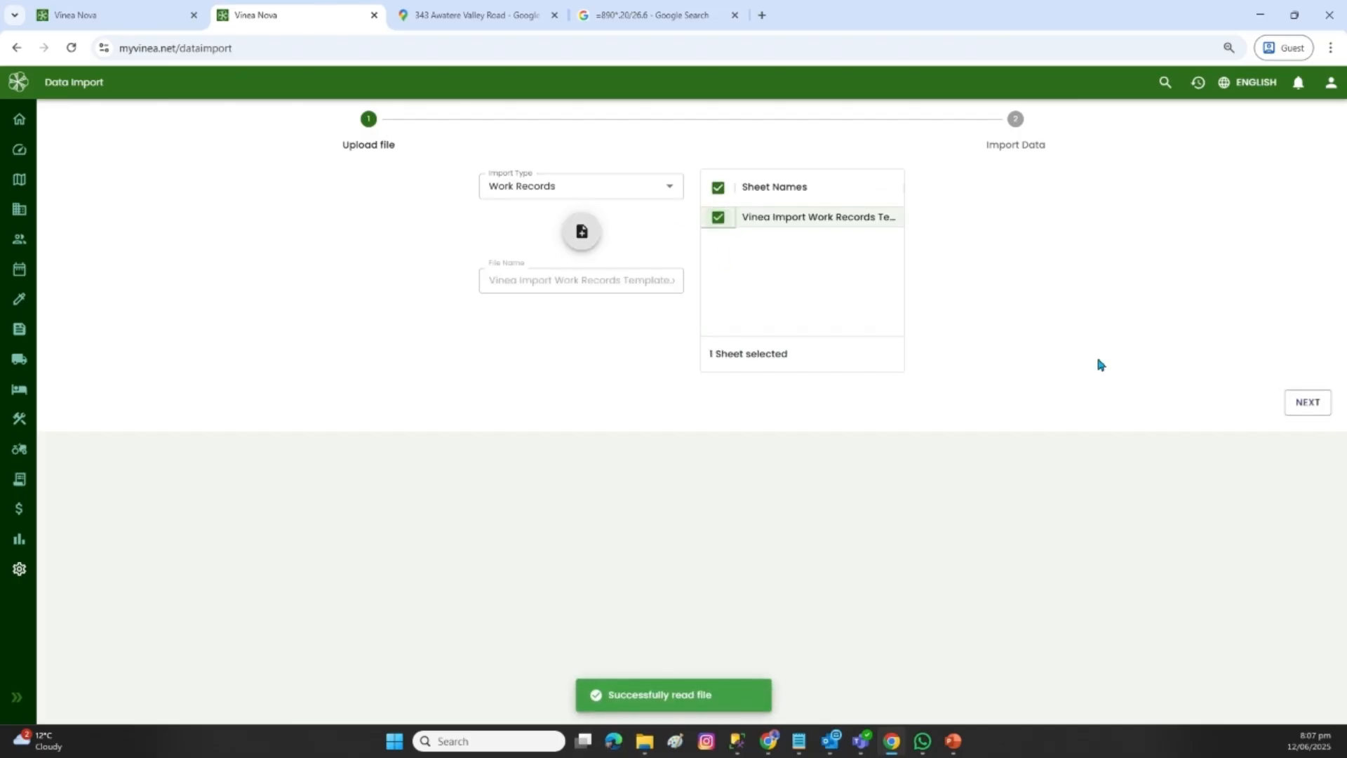
pyautogui.click(1305, 406)
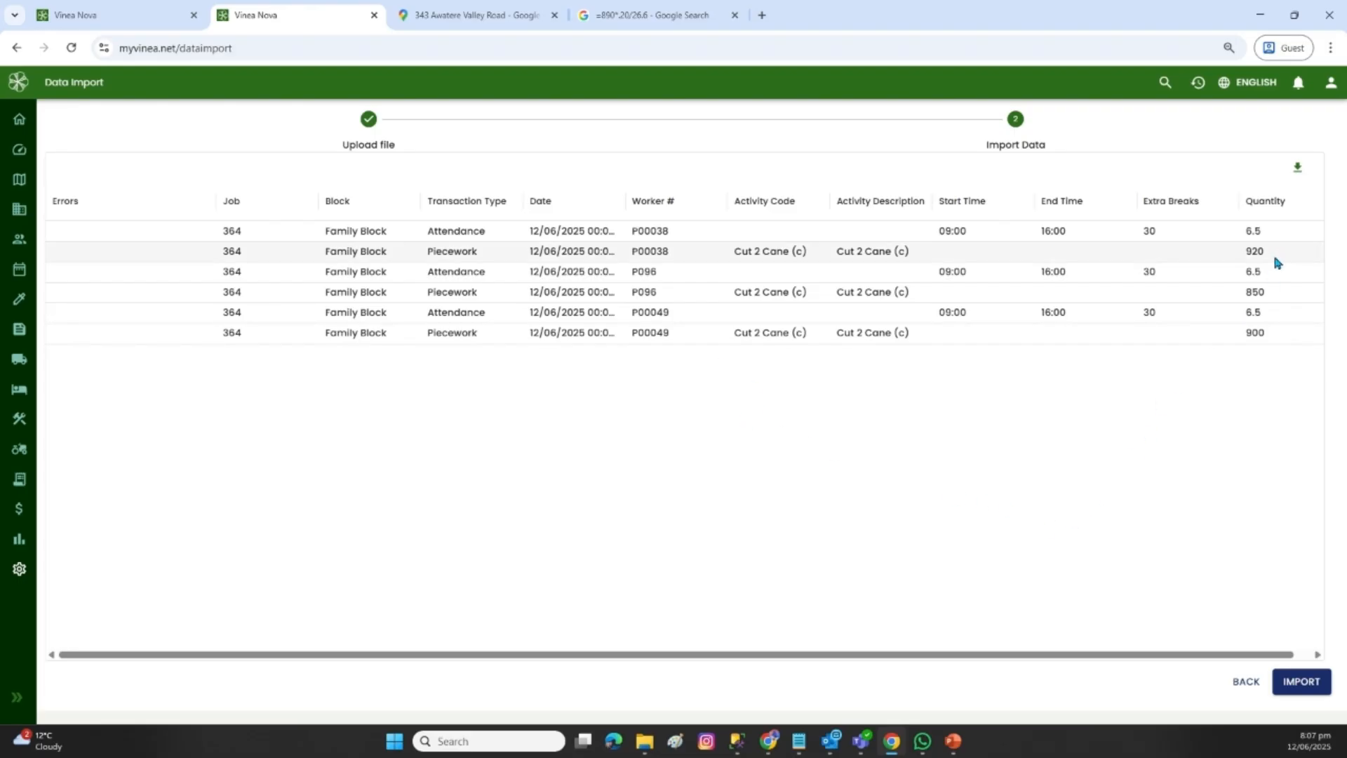
pyautogui.click(1300, 689)
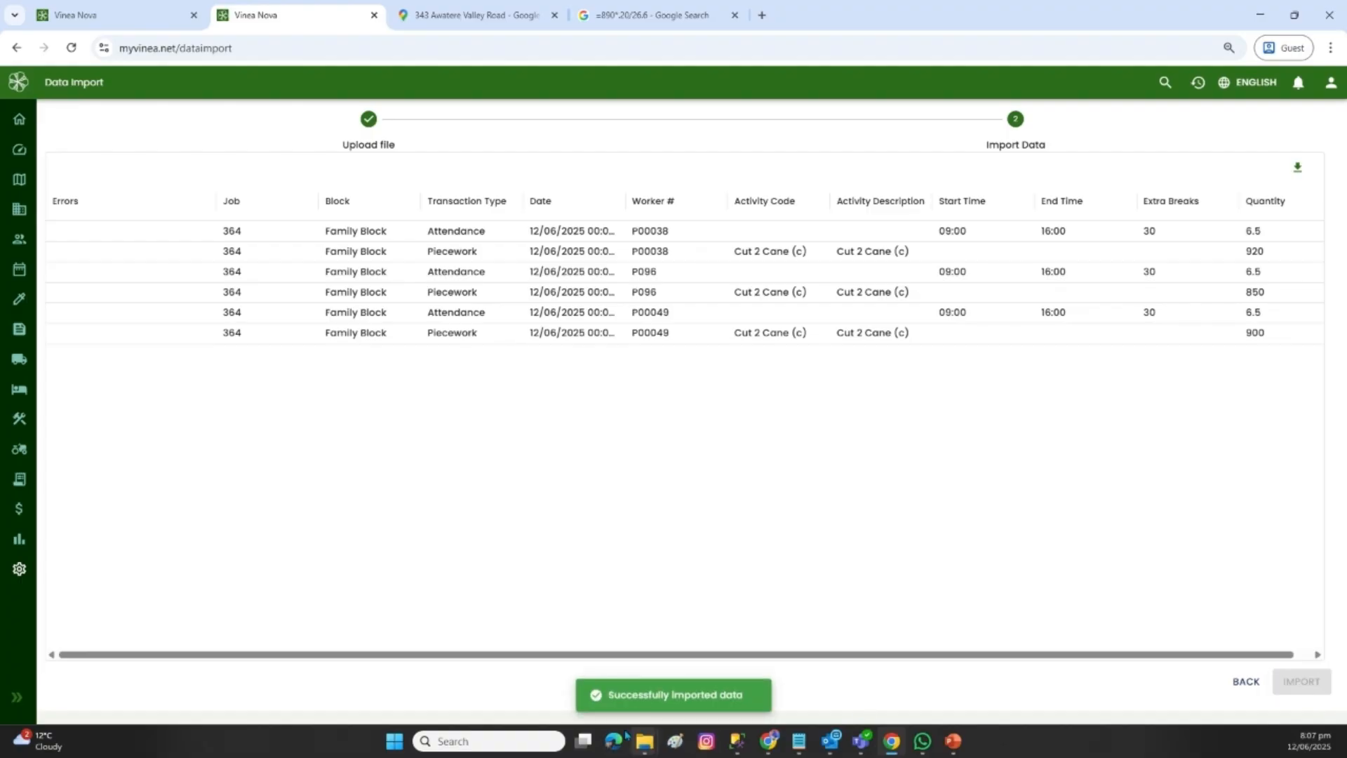
# Open the V26 - Green 2 C Cuts job from the jobs list and review its imported work records with a wider Worker column
pyautogui.click(153, 18)
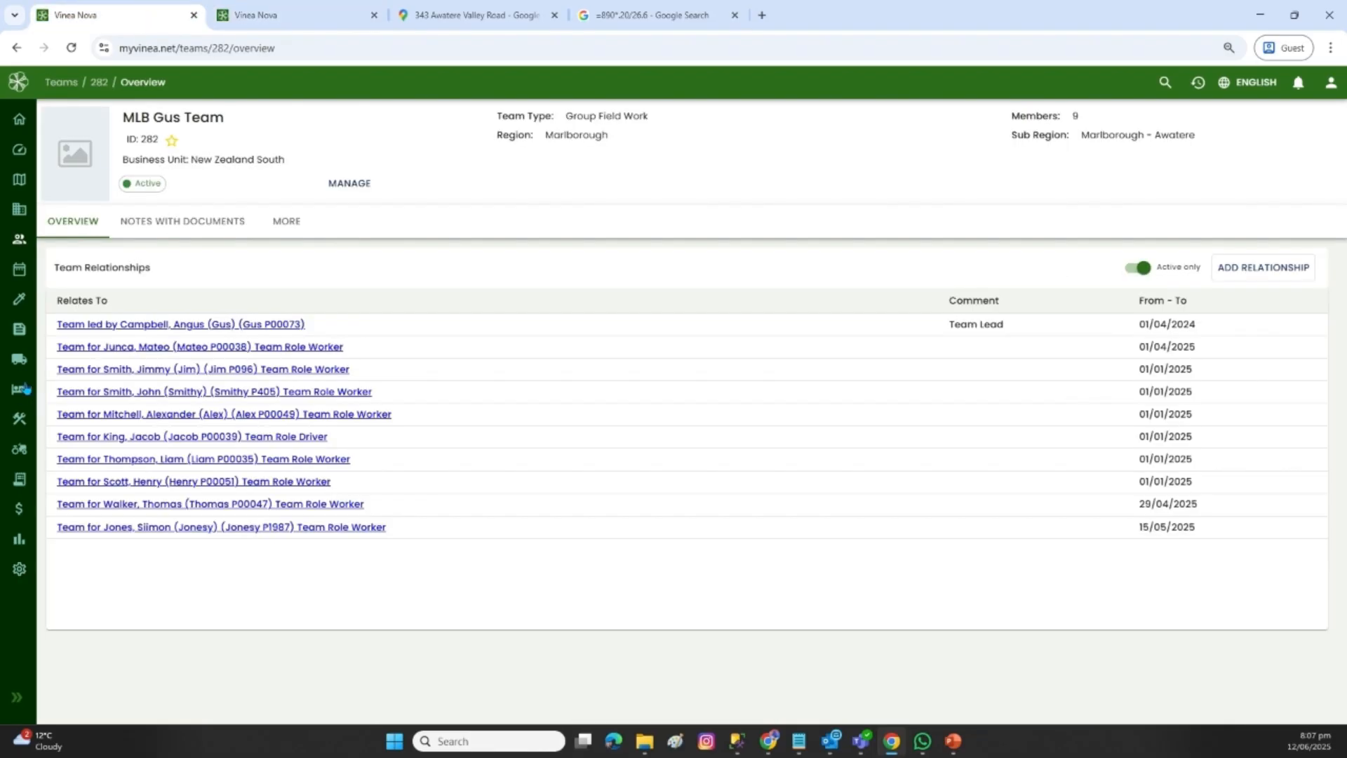
pyautogui.click(58, 333)
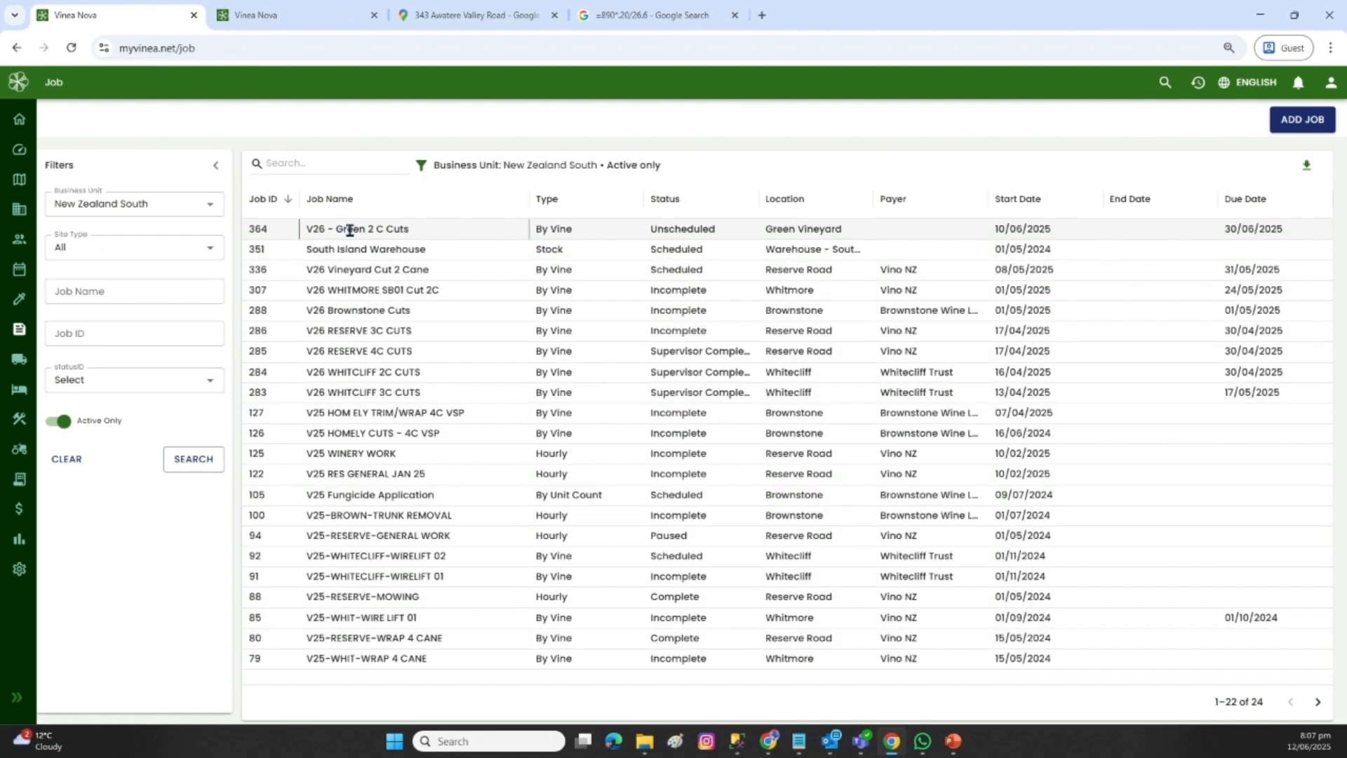
pyautogui.click(349, 230)
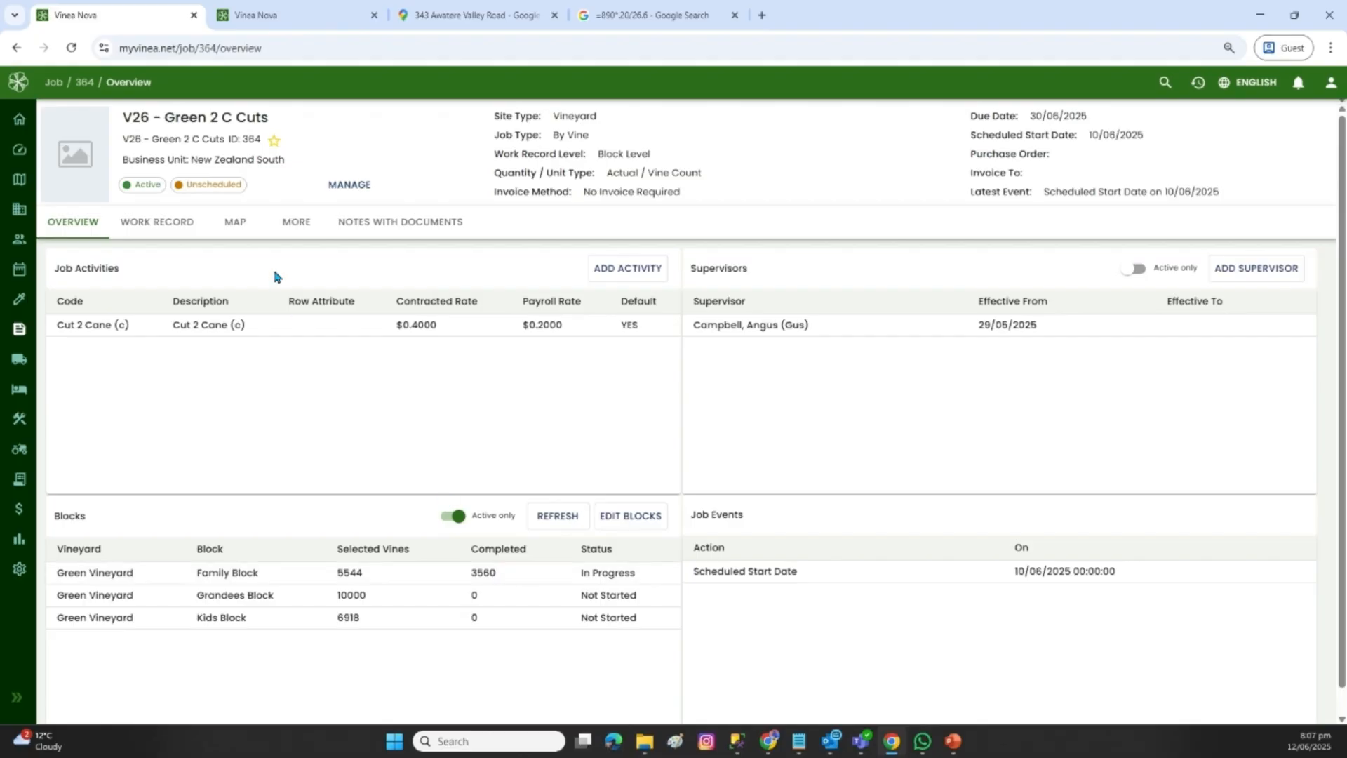
pyautogui.click(138, 230)
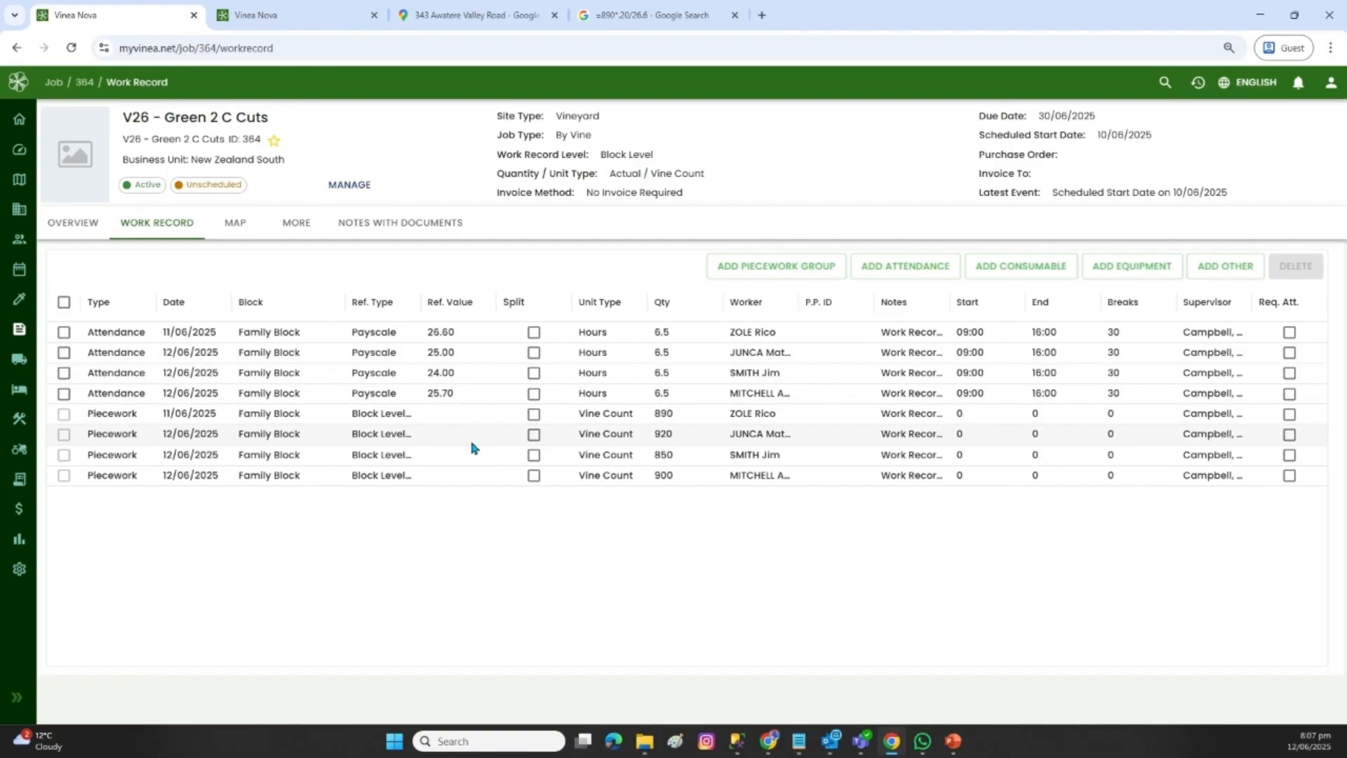
pyautogui.moveTo(797, 302); pyautogui.dragTo(824, 309)
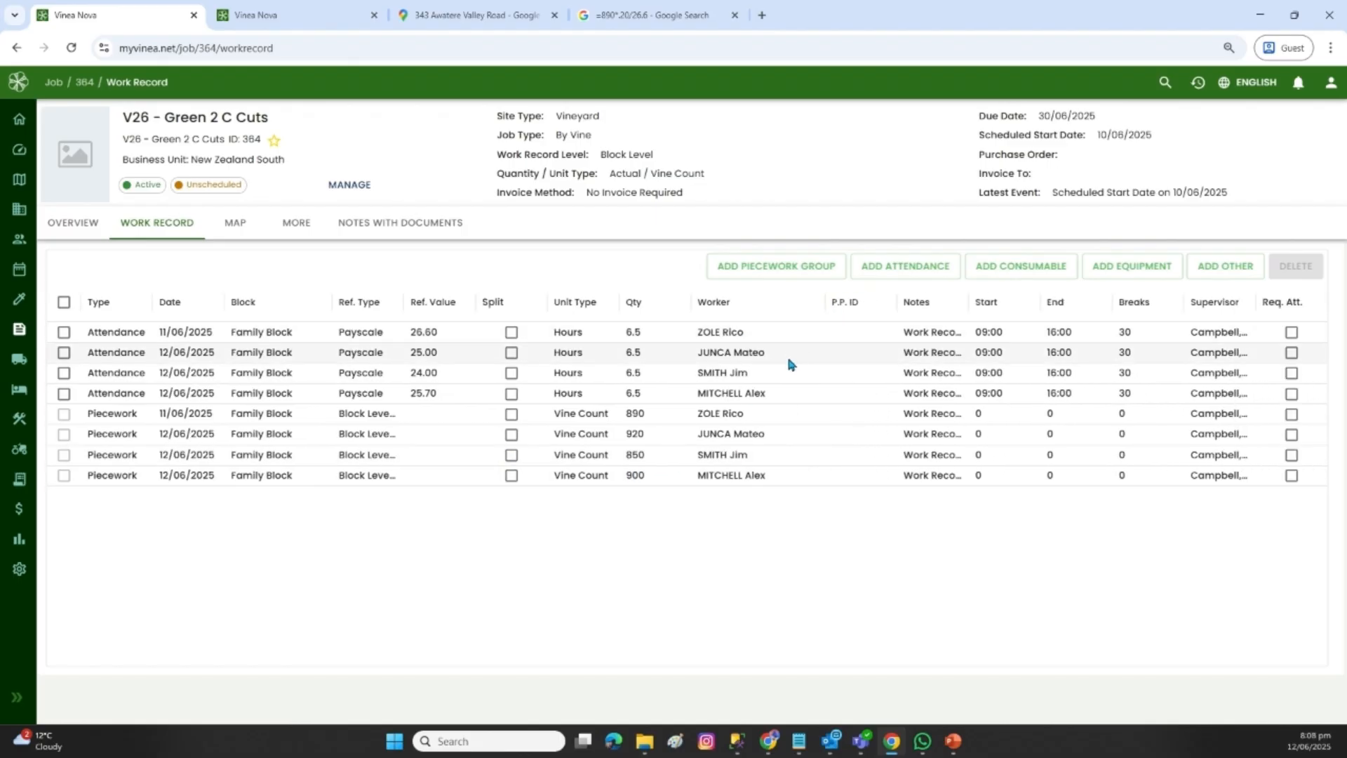